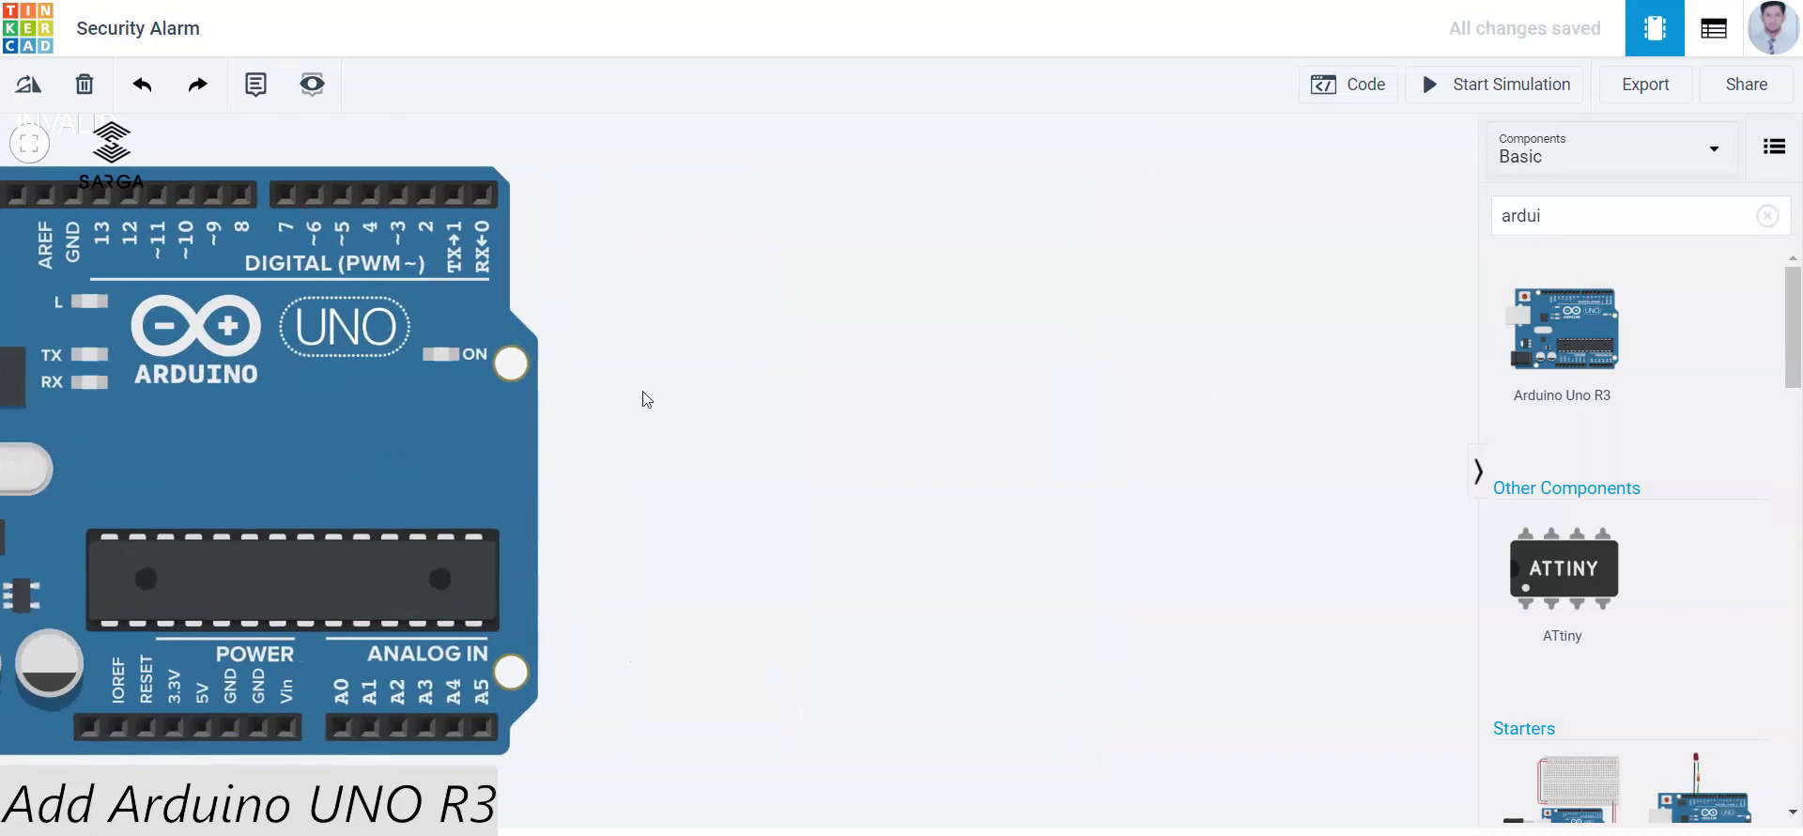
Step: Find the Breadboard Small component and place it beside the Arduino Uno, with the whole circuit fitted in view
{"action": "double_click", "coordinate": [1598, 215]}
{"action": "type", "text": "bread"}
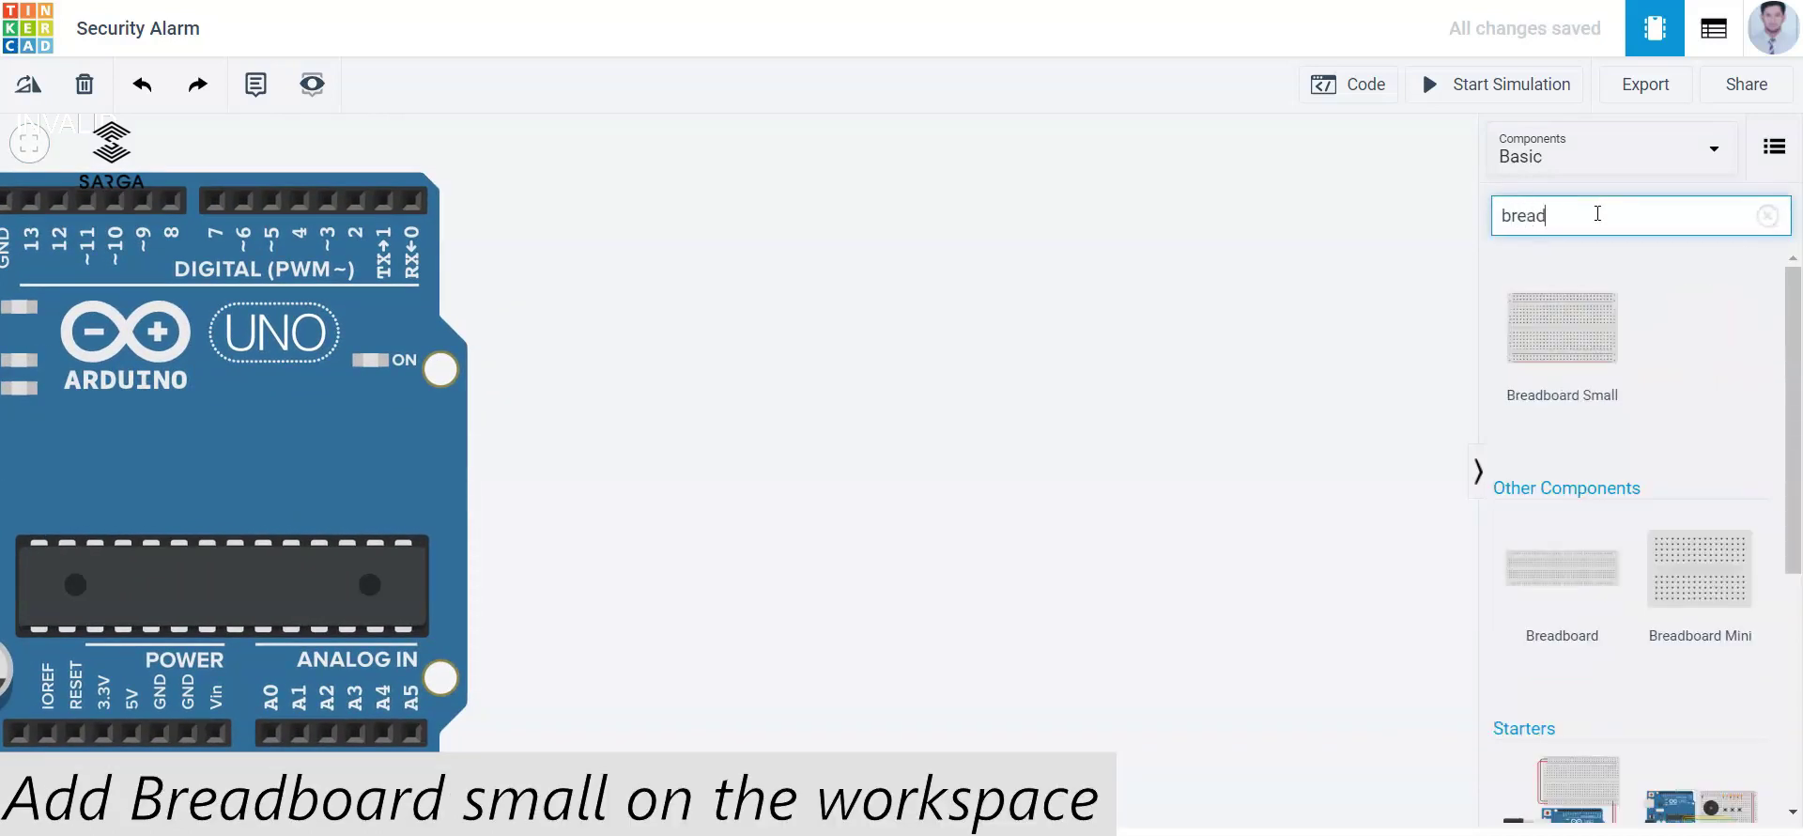
{"action": "left_click_drag", "start_coordinate": [1561, 324], "coordinate": [1056, 464]}
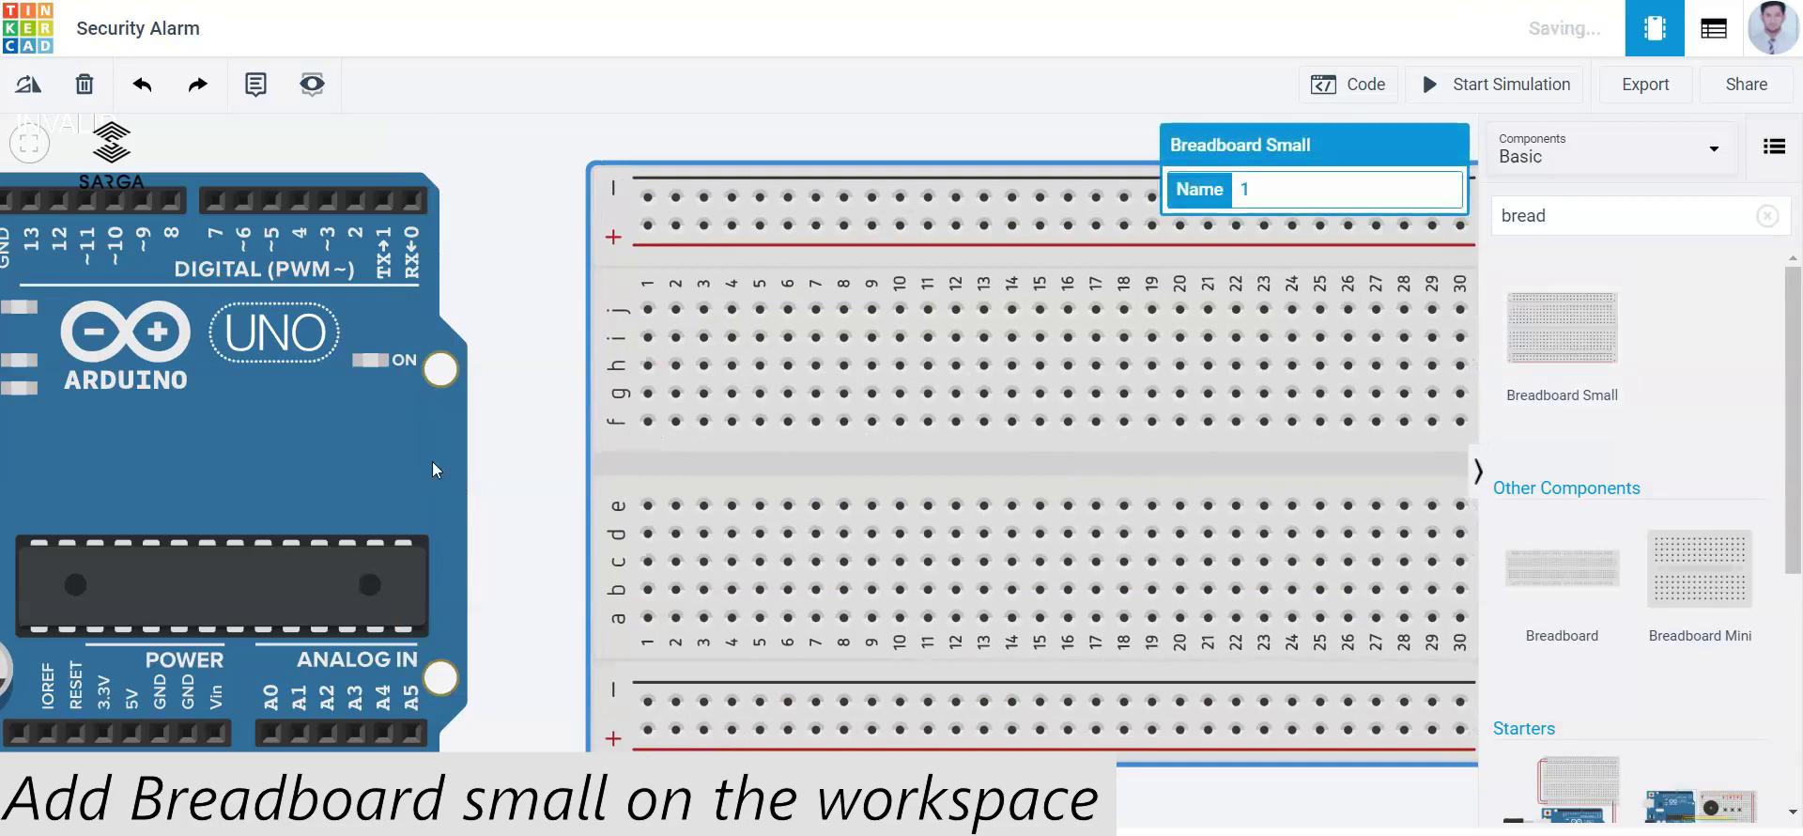
{"action": "left_click", "coordinate": [31, 145]}
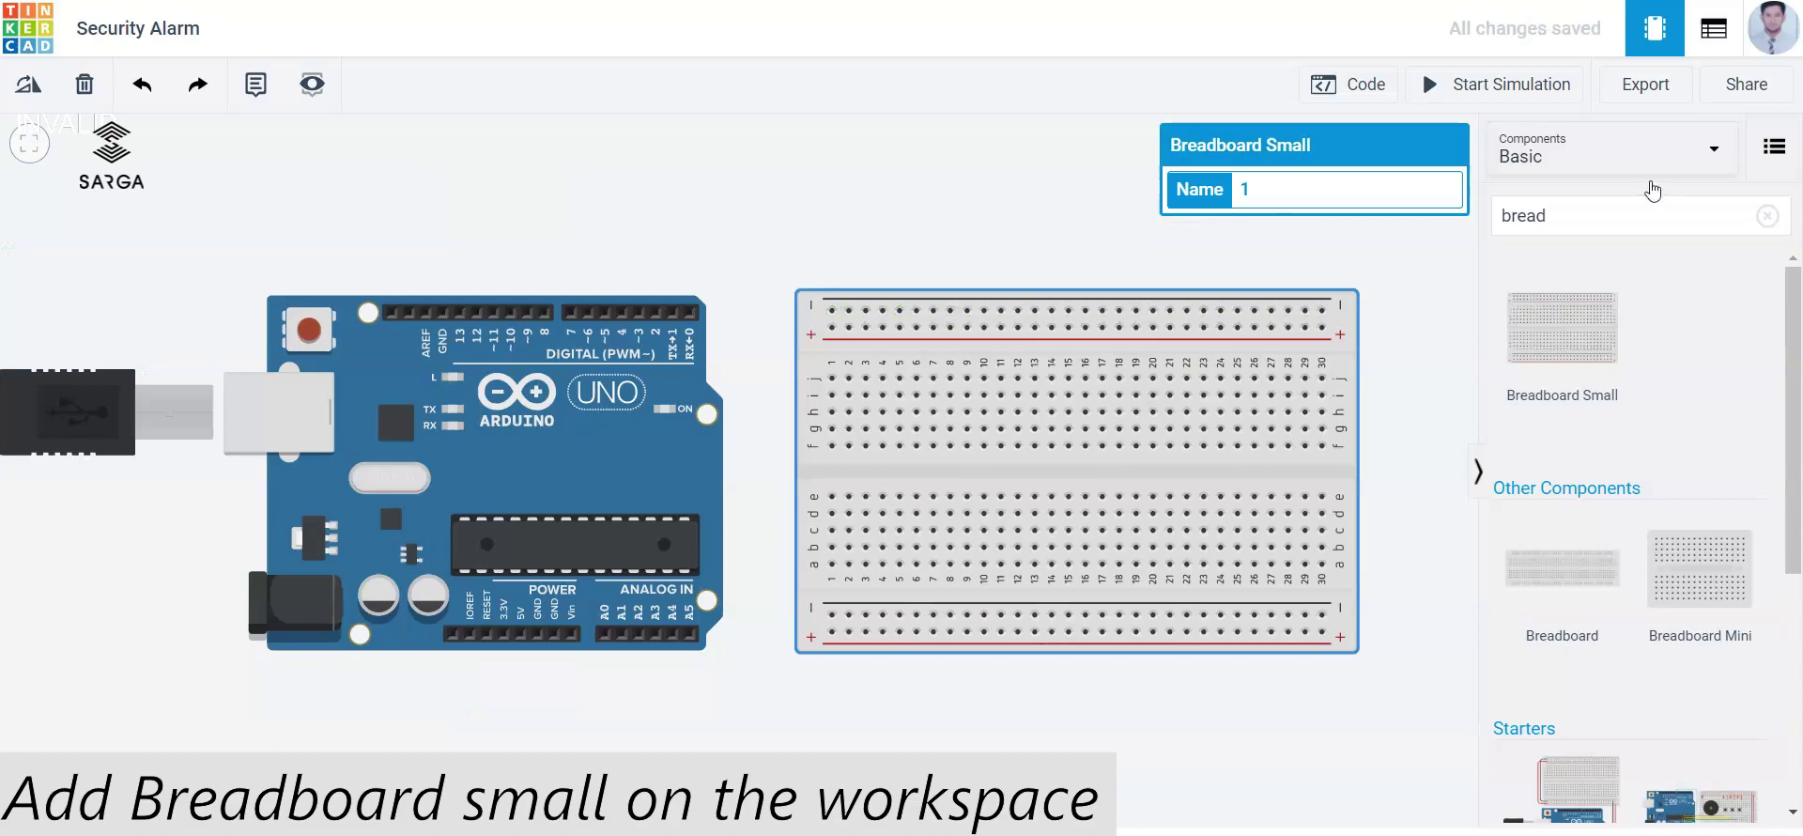
Step: Add a PIR Sensor to the breadboard with its three pins in columns 7, 8 and 9 of the upper half
{"action": "double_click", "coordinate": [1559, 215]}
{"action": "type", "text": "pir"}
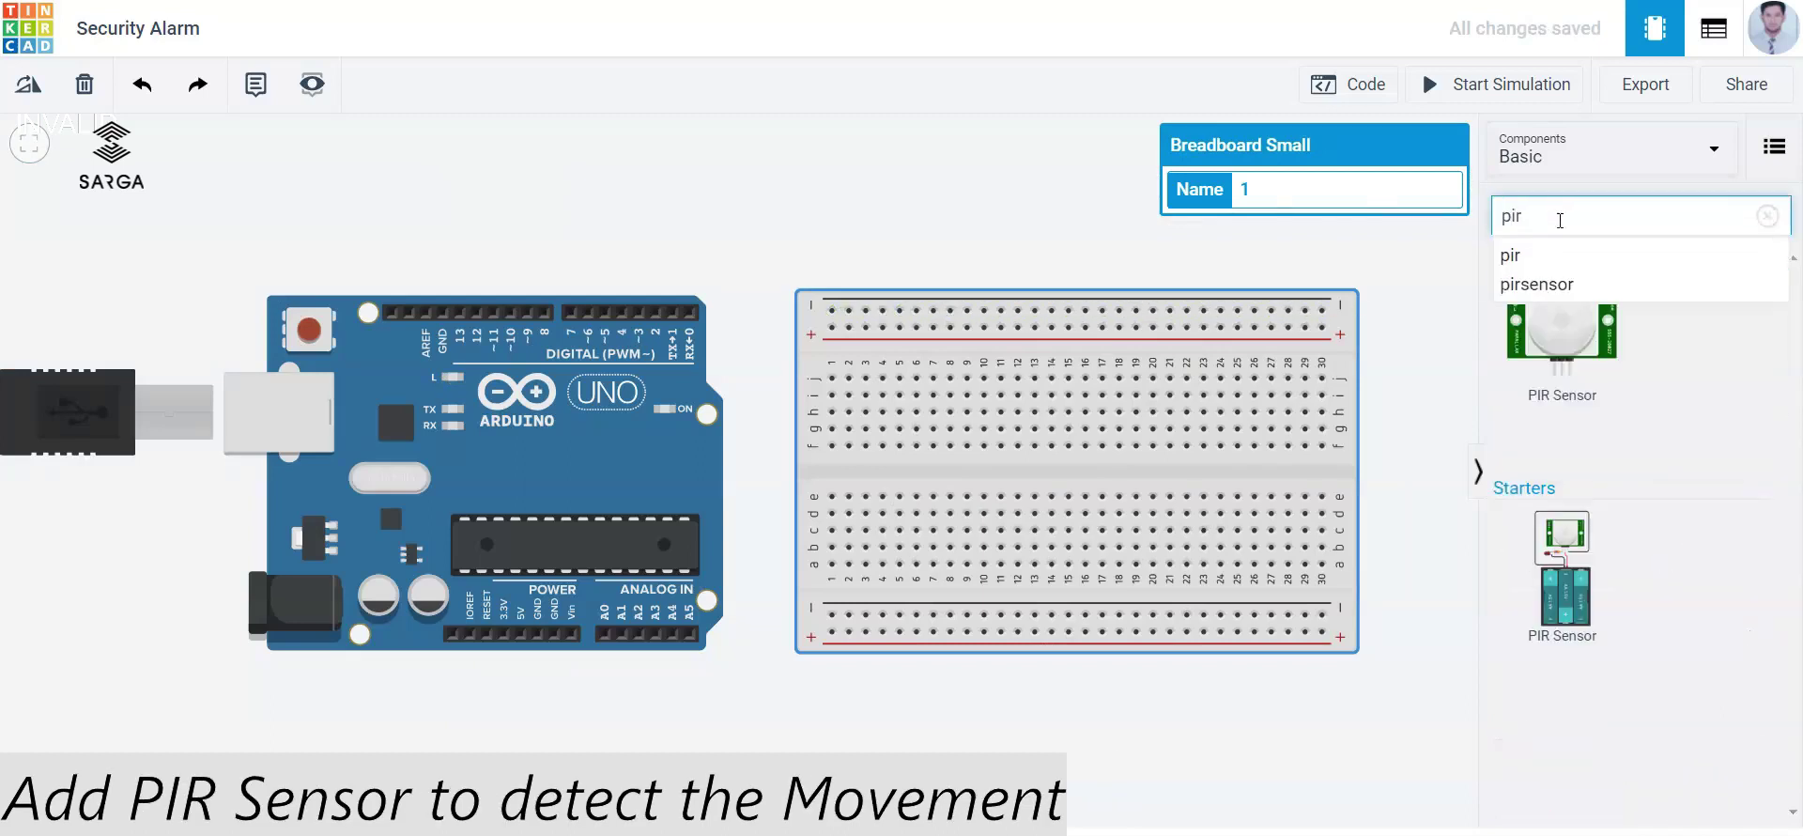
{"action": "left_click_drag", "start_coordinate": [1546, 349], "coordinate": [1025, 269]}
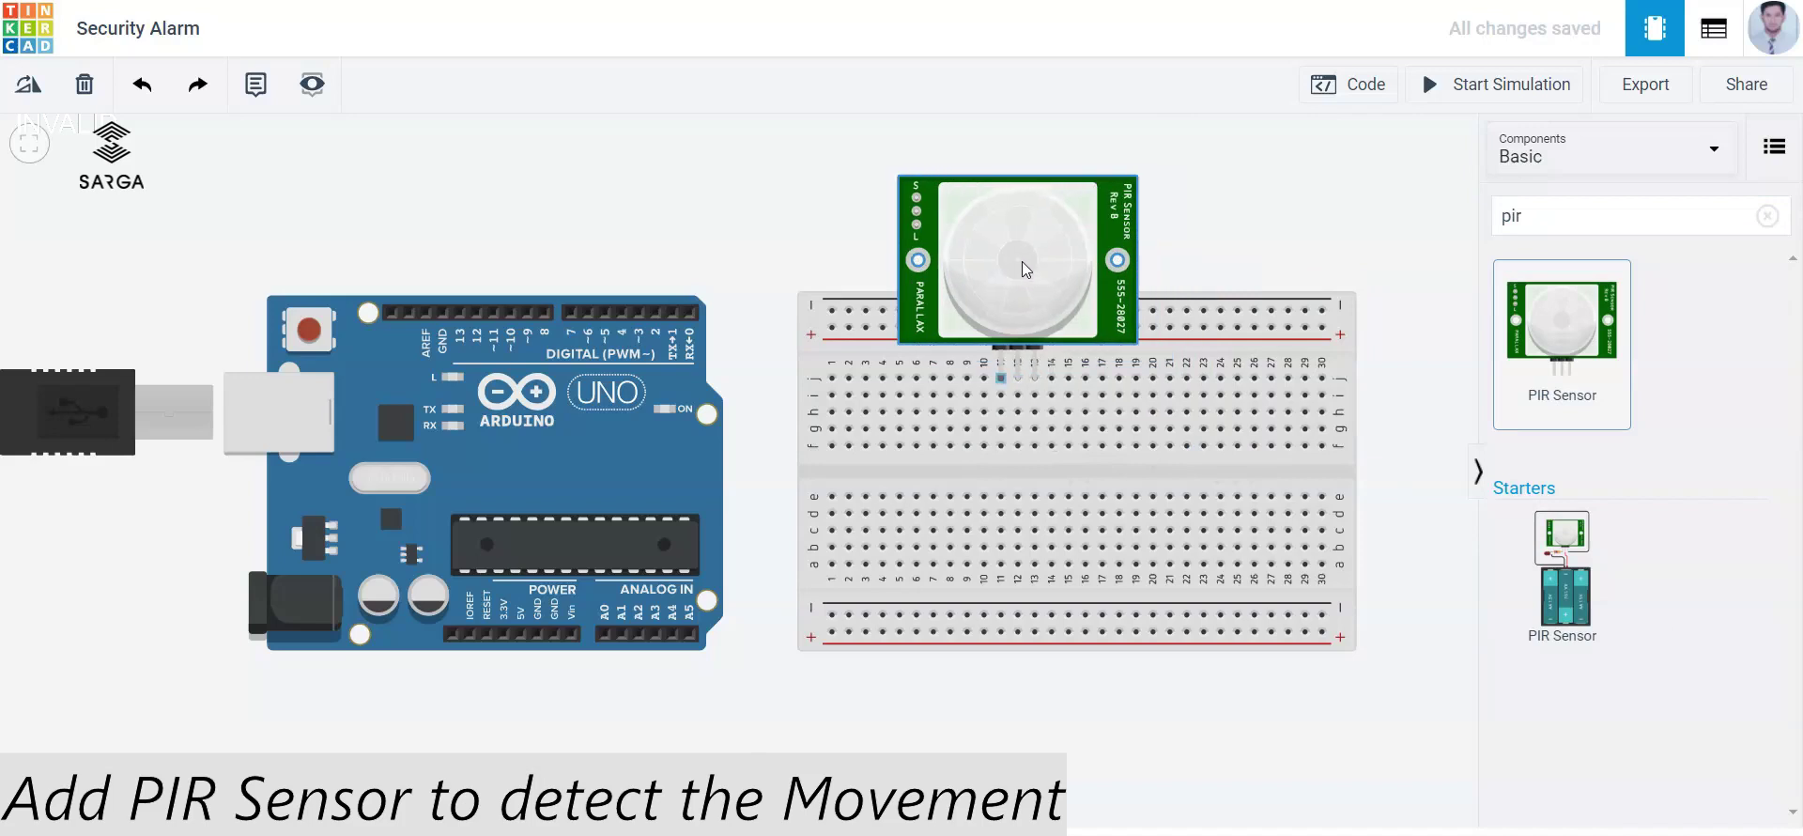
{"action": "left_click_drag", "start_coordinate": [1025, 270], "coordinate": [960, 269]}
{"action": "left_click", "coordinate": [1246, 238]}
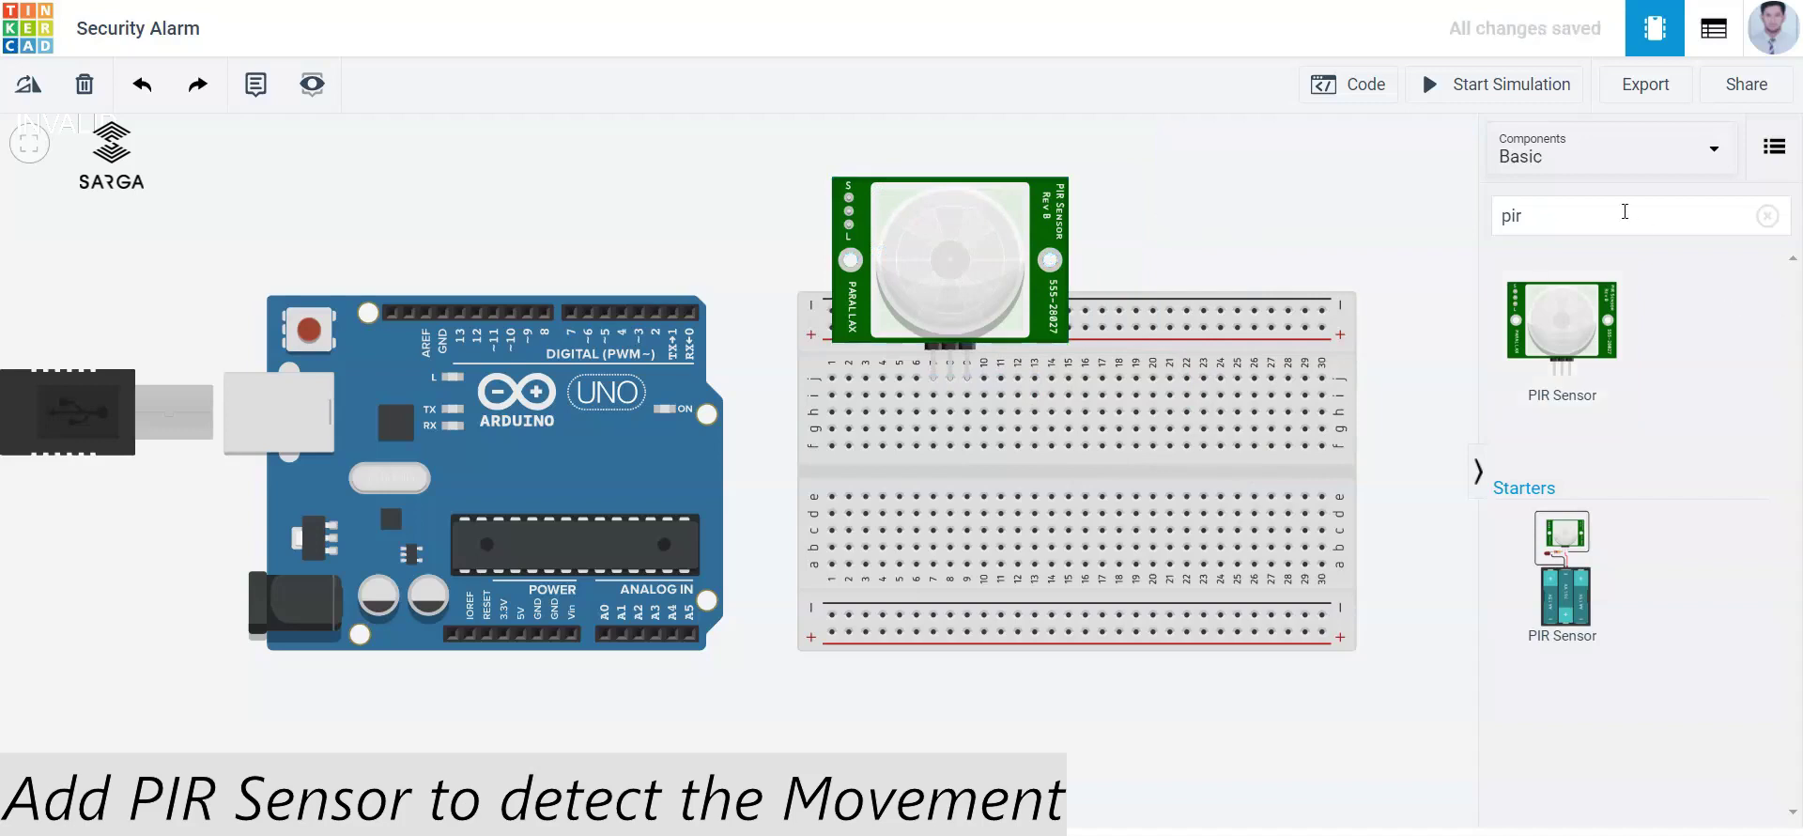
Step: Find the piezo buzzer and place it on the breadboard with its pins in columns 25 and 30 of the upper half
{"action": "left_click", "coordinate": [1573, 219]}
{"action": "key", "text": "ctrl+a"}
{"action": "type", "text": "bu"}
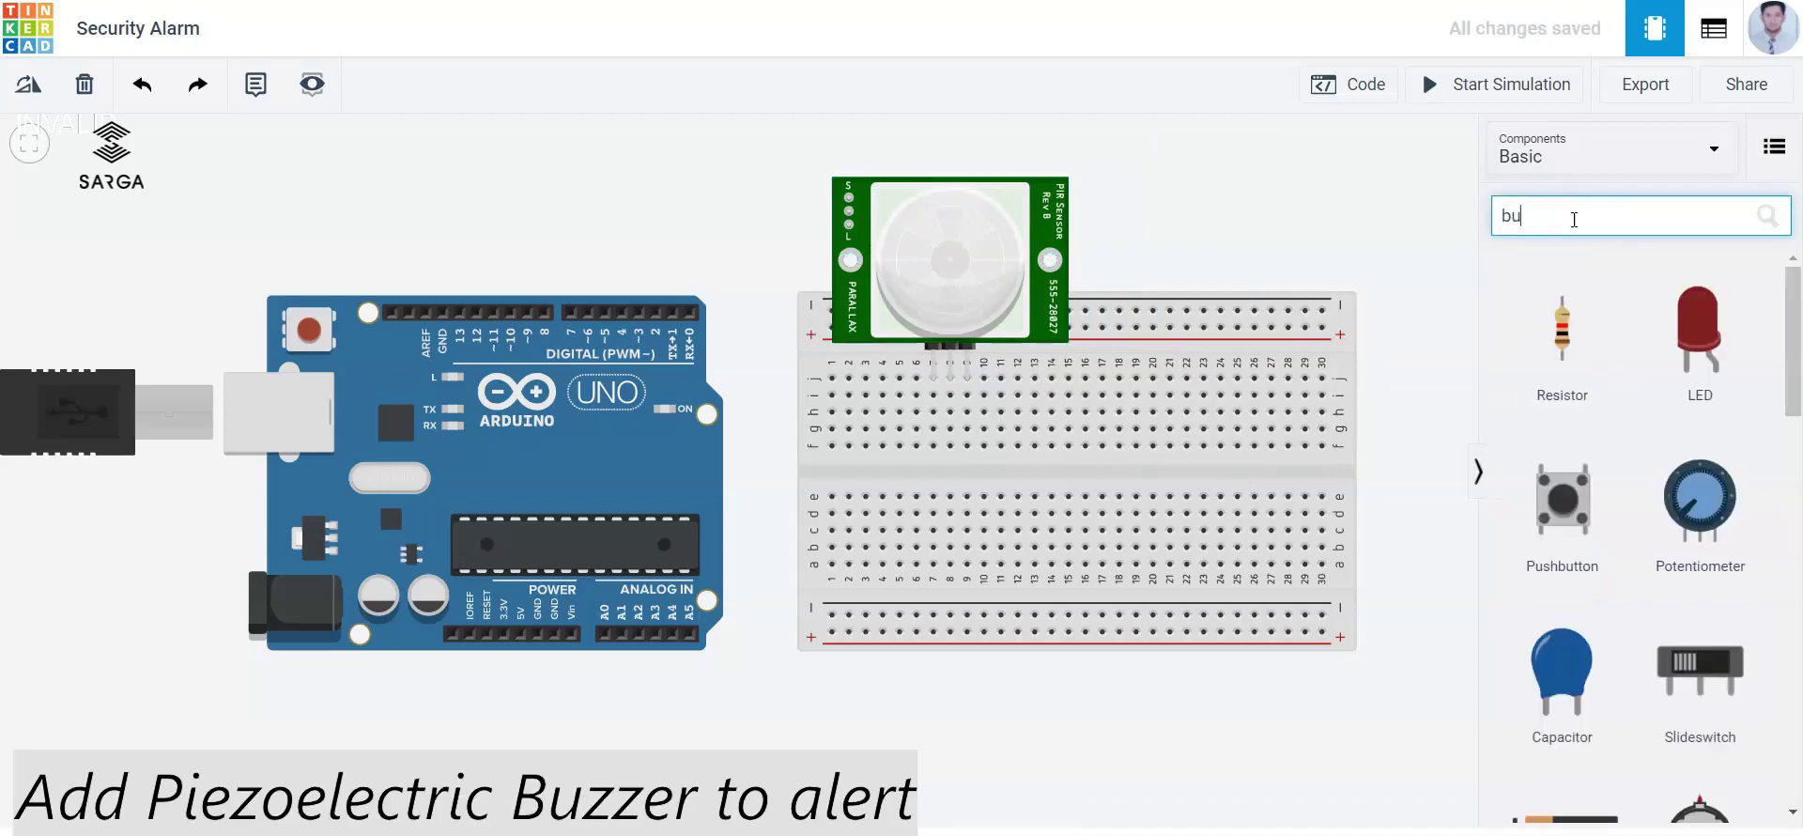
{"action": "type", "text": "zz"}
{"action": "left_click_drag", "start_coordinate": [1541, 333], "coordinate": [1429, 390]}
{"action": "left_click", "coordinate": [1428, 390]}
Step: Clear the component search and place a resistor vertically in breadboard column 30, beneath the buzzer's pin
{"action": "left_click", "coordinate": [1581, 221]}
{"action": "key", "text": "ctrl+a"}
{"action": "key", "text": "BackSpace"}
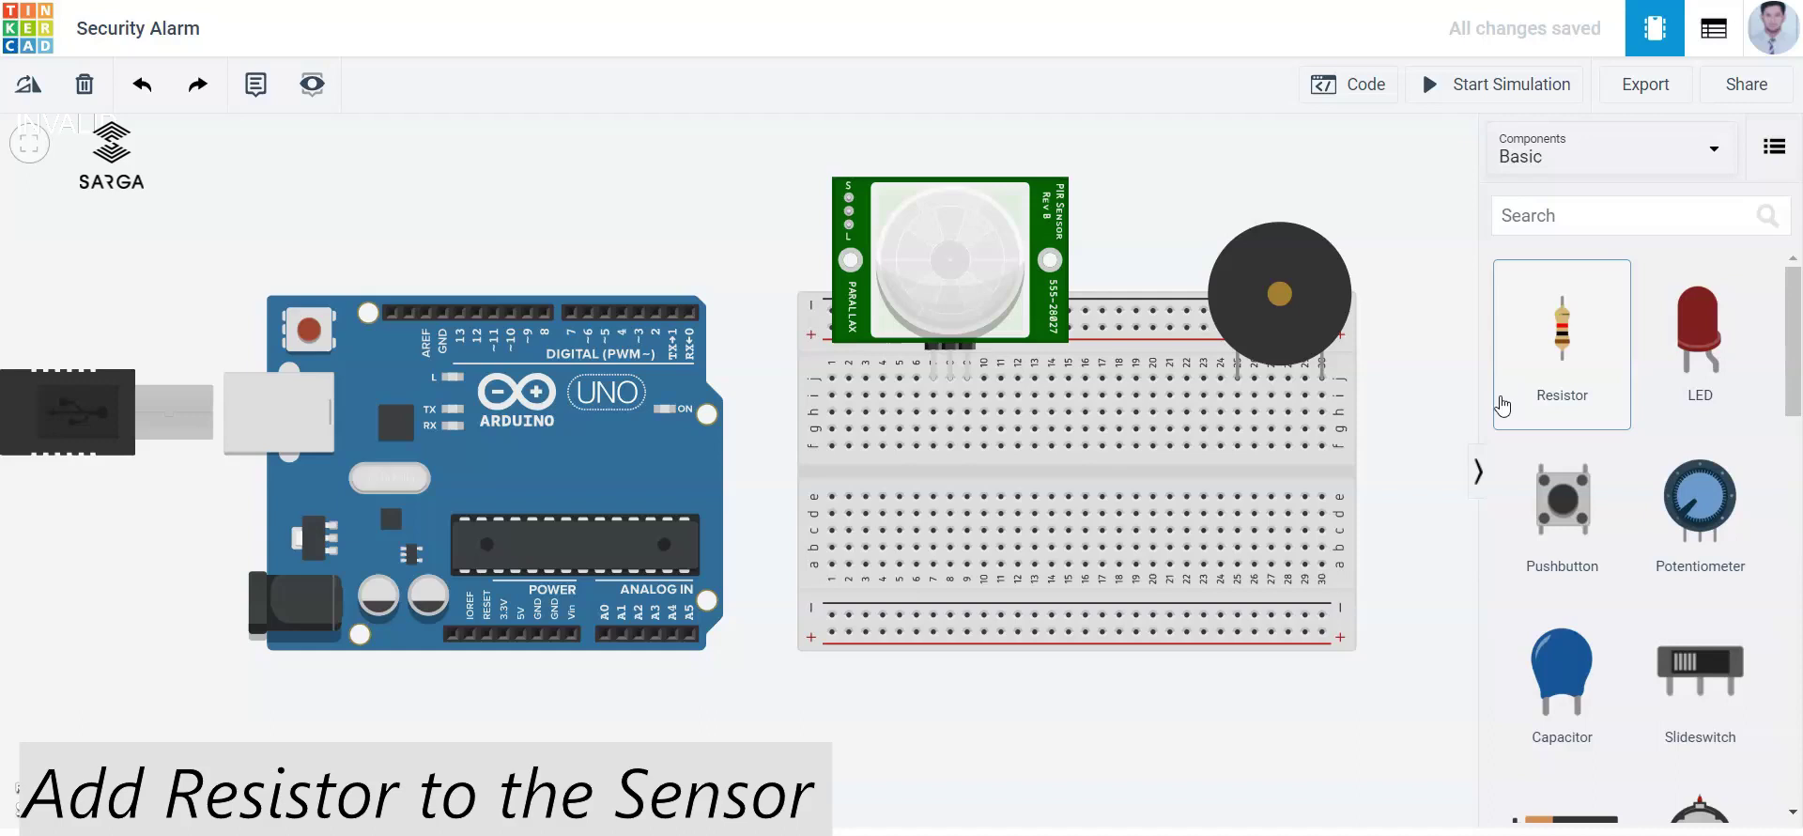
{"action": "left_click_drag", "start_coordinate": [1500, 408], "coordinate": [1324, 421]}
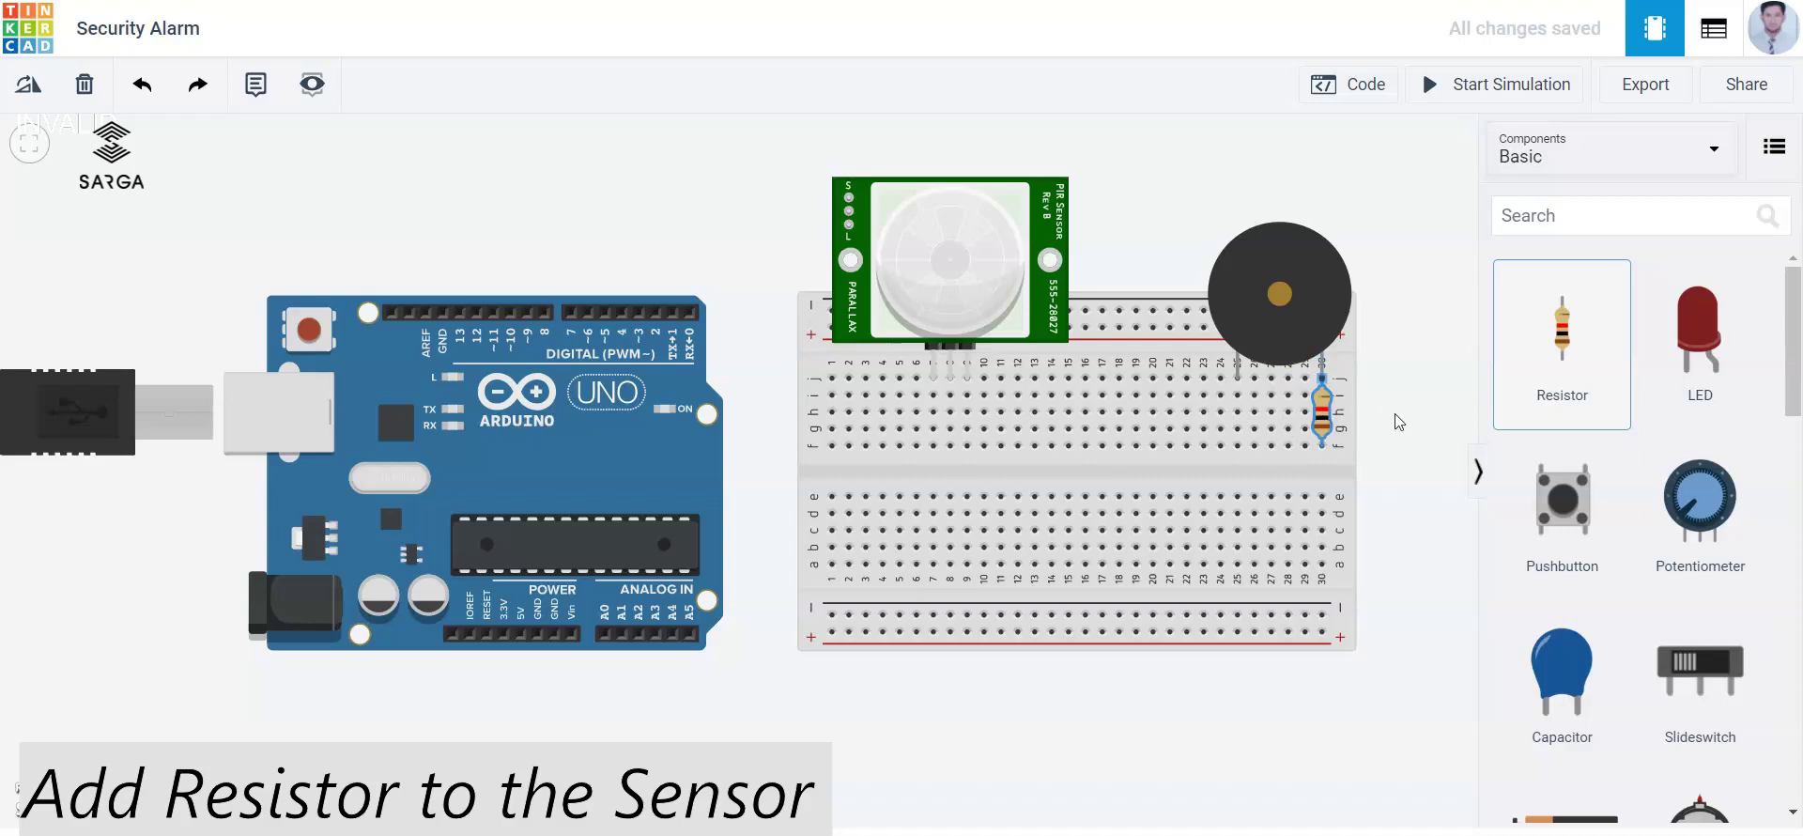
Step: Wire the resistor's lower end in column 30 to the lower negative rail and colour the wire black
{"action": "left_click", "coordinate": [1322, 445]}
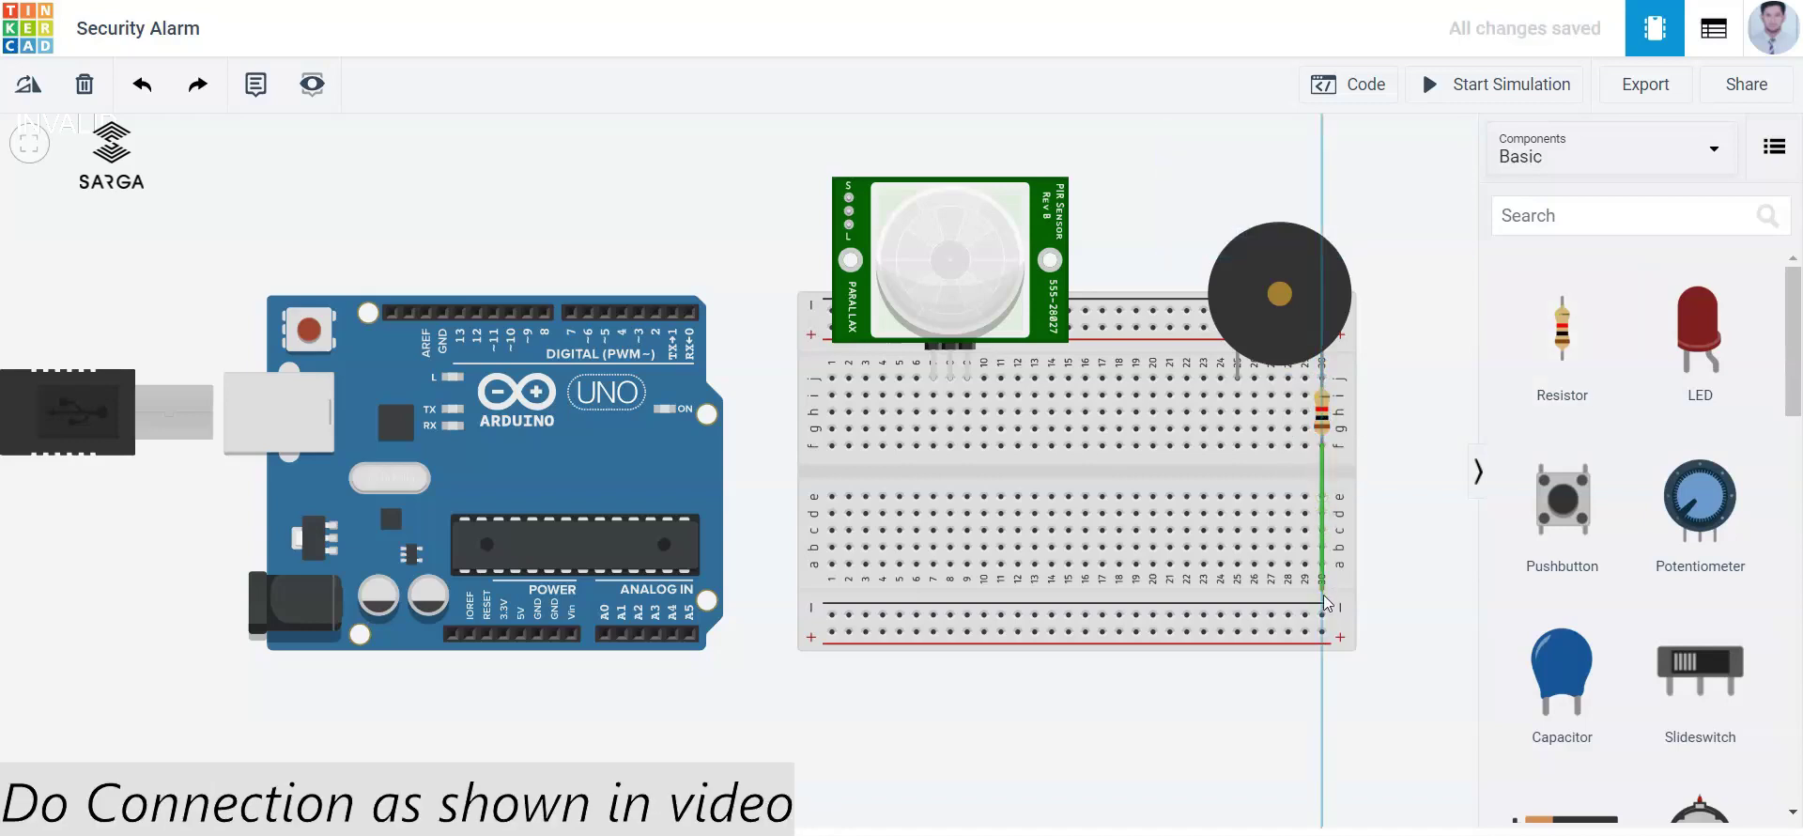
{"action": "left_click", "coordinate": [1321, 614]}
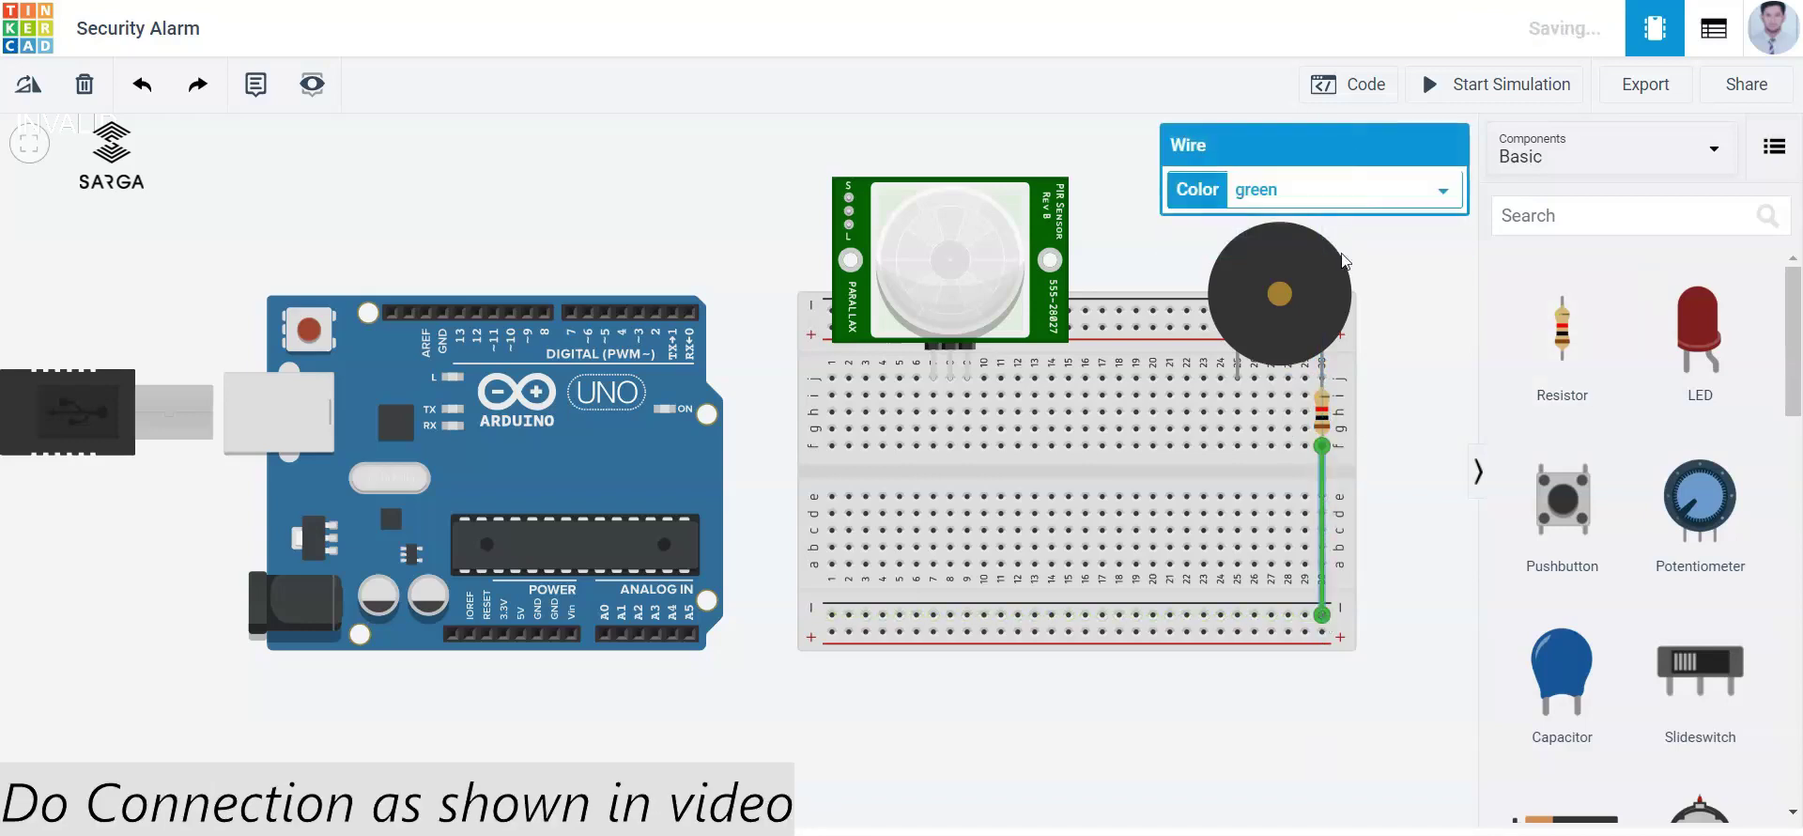
{"action": "left_click", "coordinate": [1349, 189]}
{"action": "left_click", "coordinate": [1327, 214]}
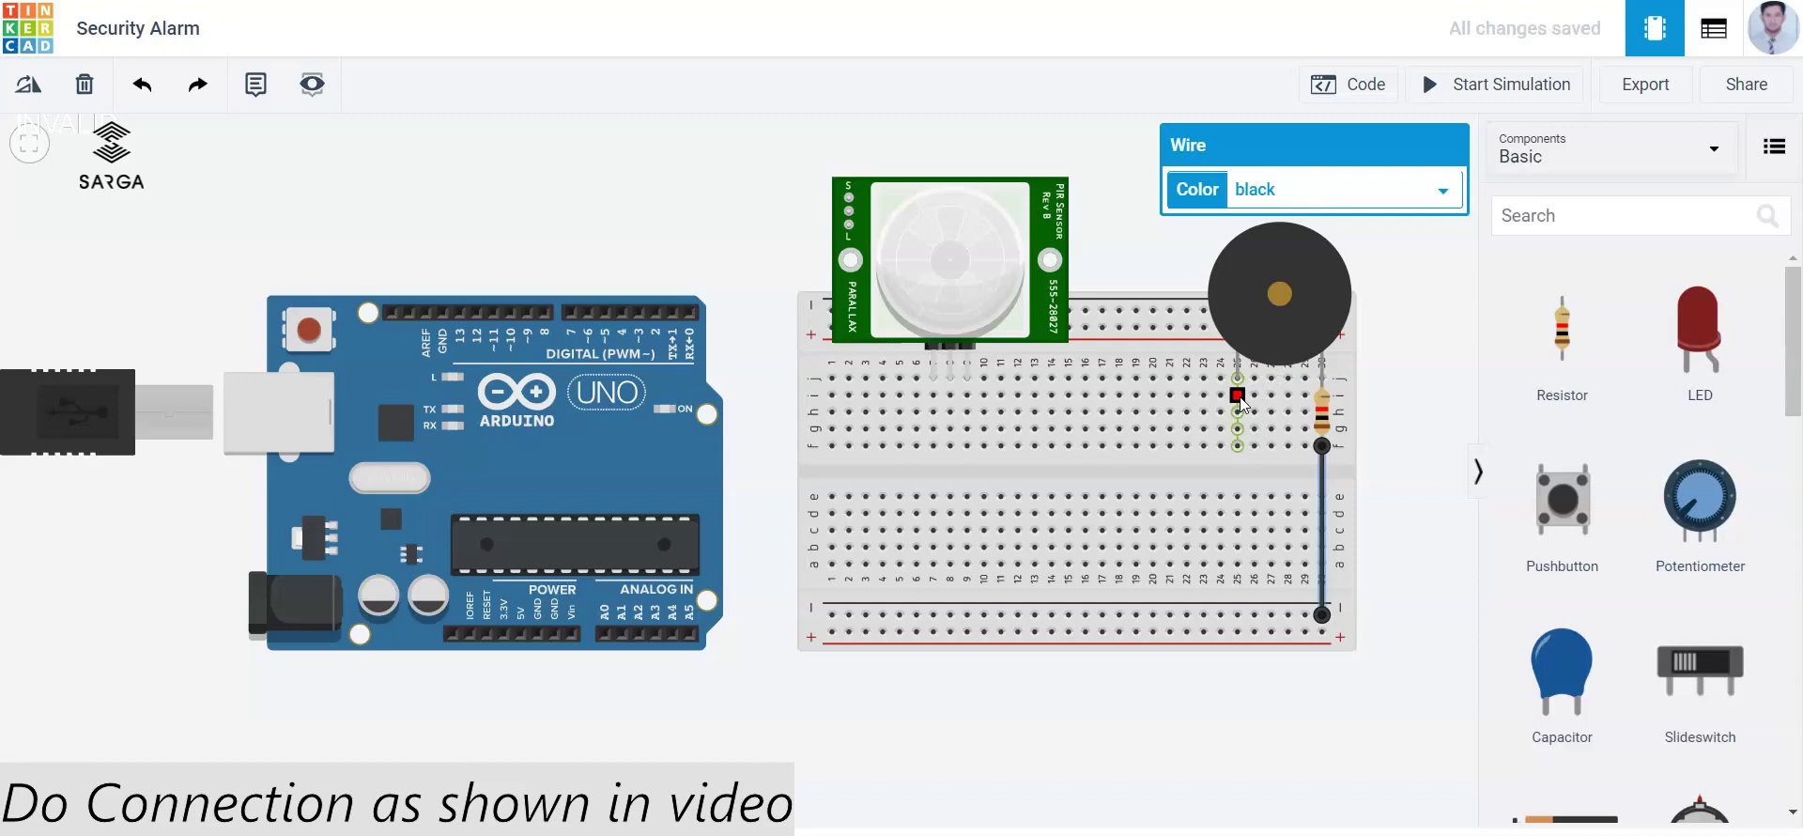
Step: Wire the buzzer's column 25 to the lower positive rail and colour the wire red
{"action": "left_click", "coordinate": [1238, 411]}
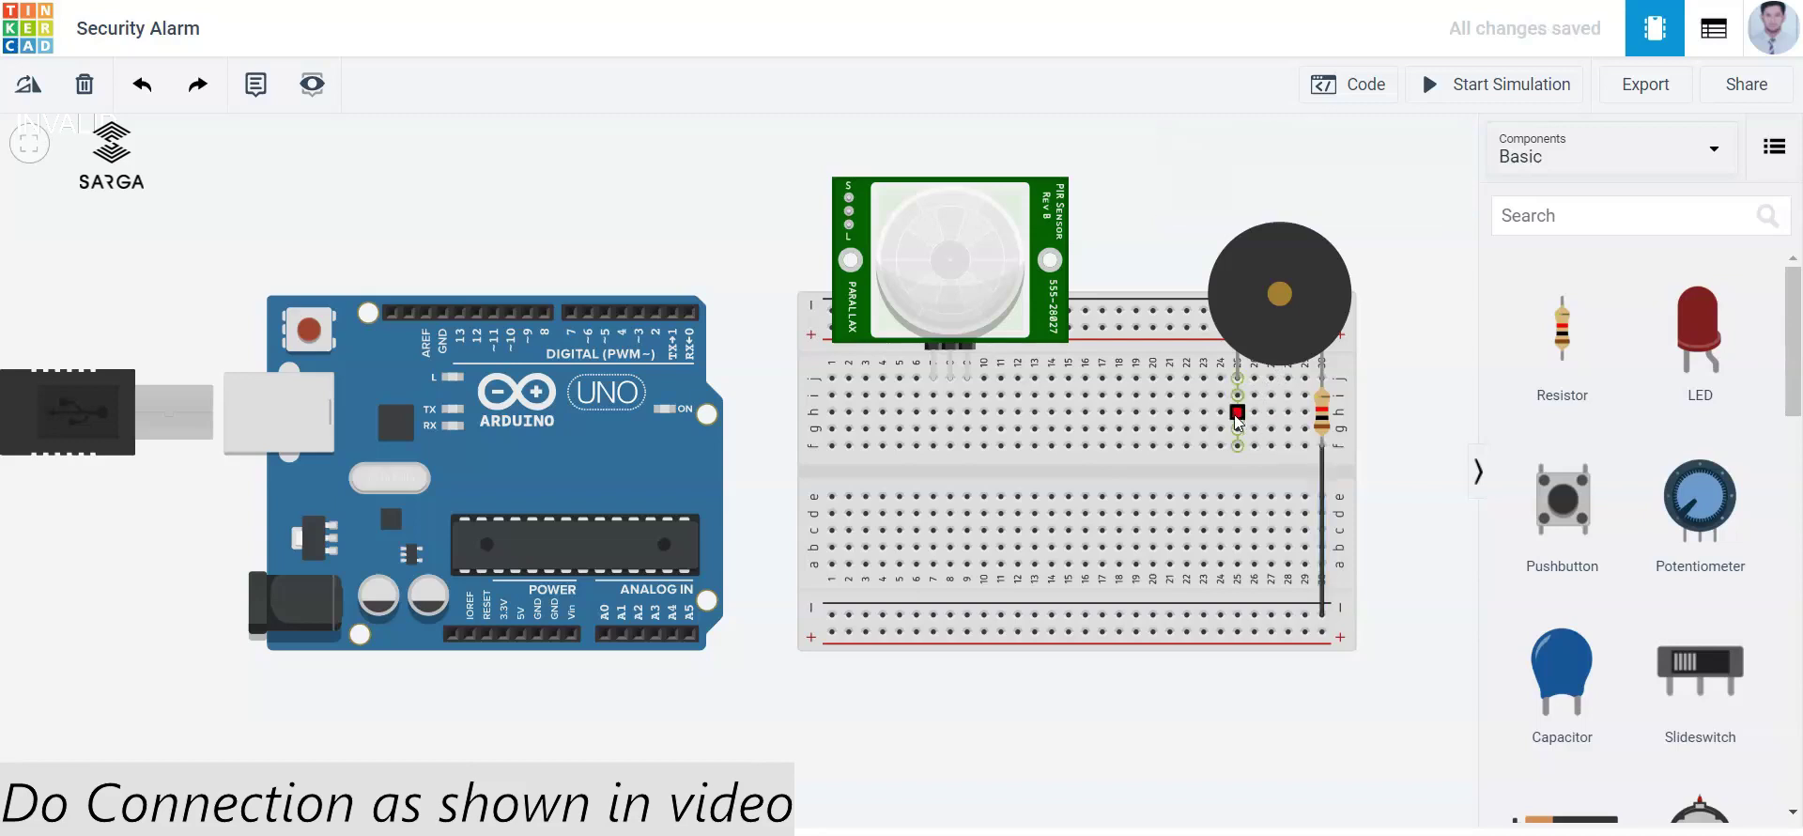
{"action": "left_click", "coordinate": [1238, 631]}
{"action": "left_click", "coordinate": [1441, 190]}
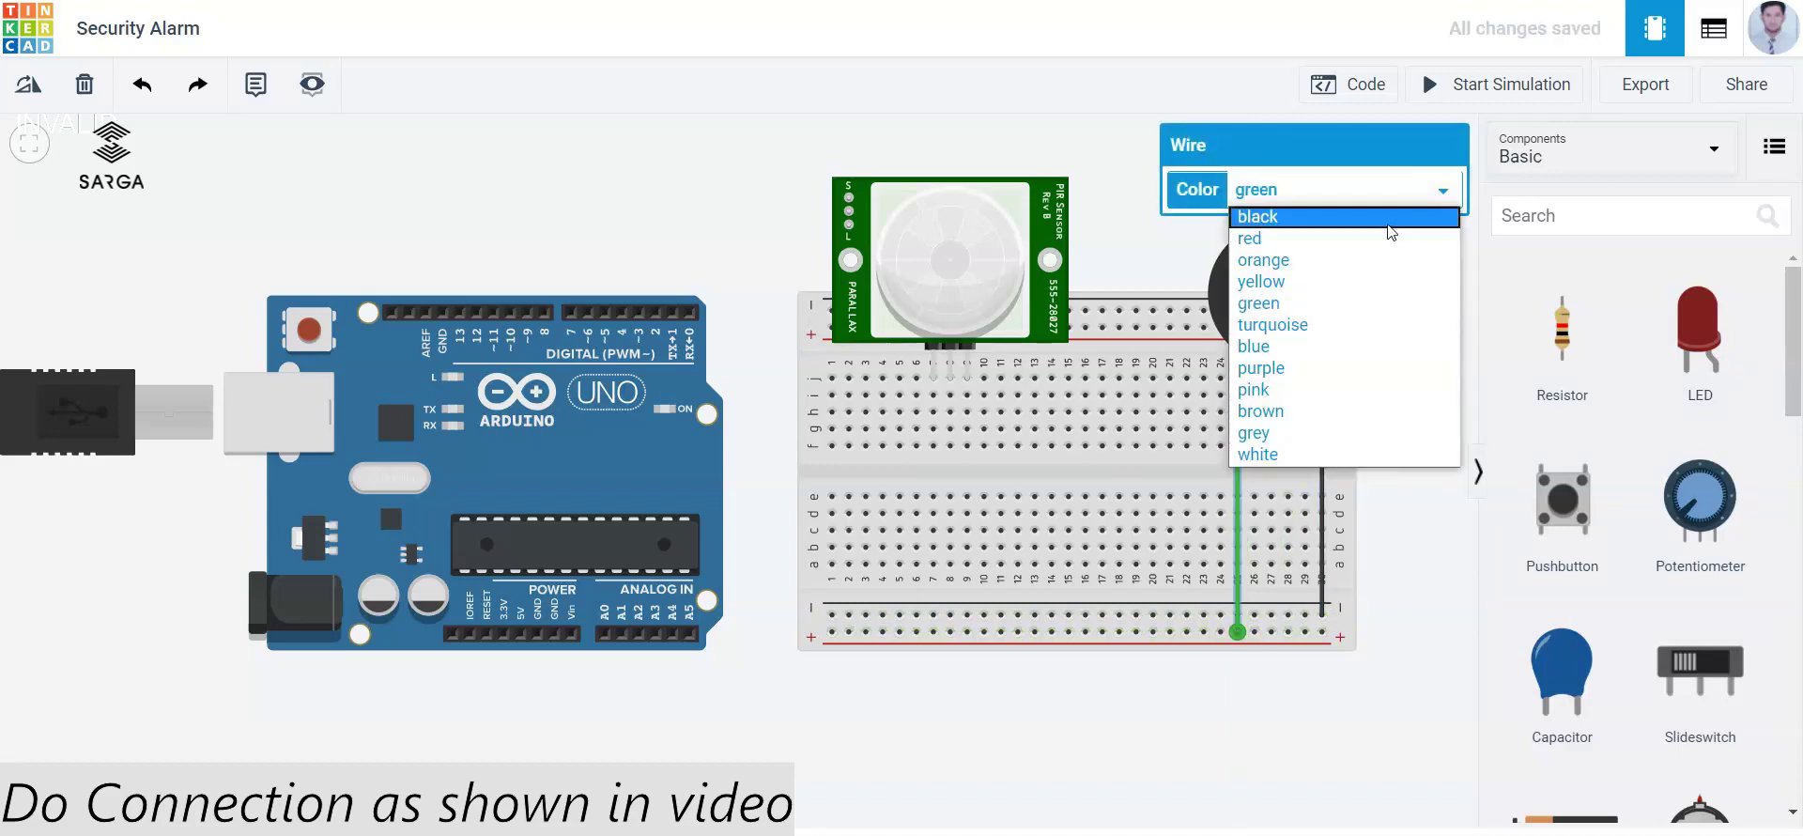
{"action": "left_click", "coordinate": [1381, 241]}
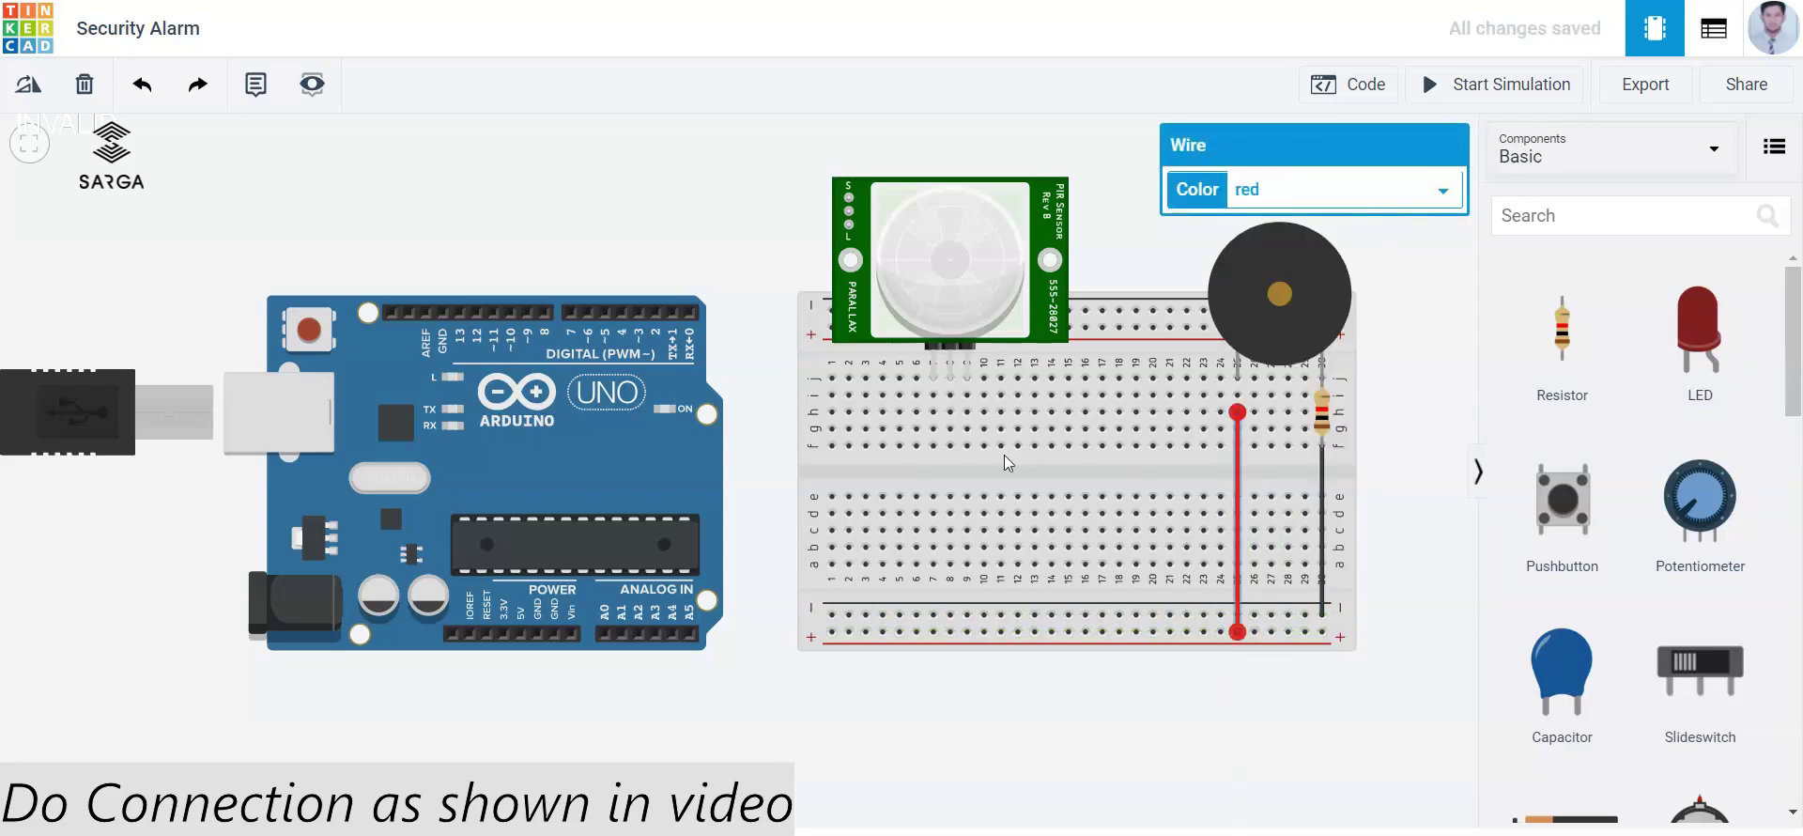
Step: Wire the PIR sensor's middle pin in column 8 to the lower positive rail and colour the wire red
{"action": "left_click", "coordinate": [950, 395]}
{"action": "left_click", "coordinate": [951, 631]}
{"action": "left_click", "coordinate": [1329, 192]}
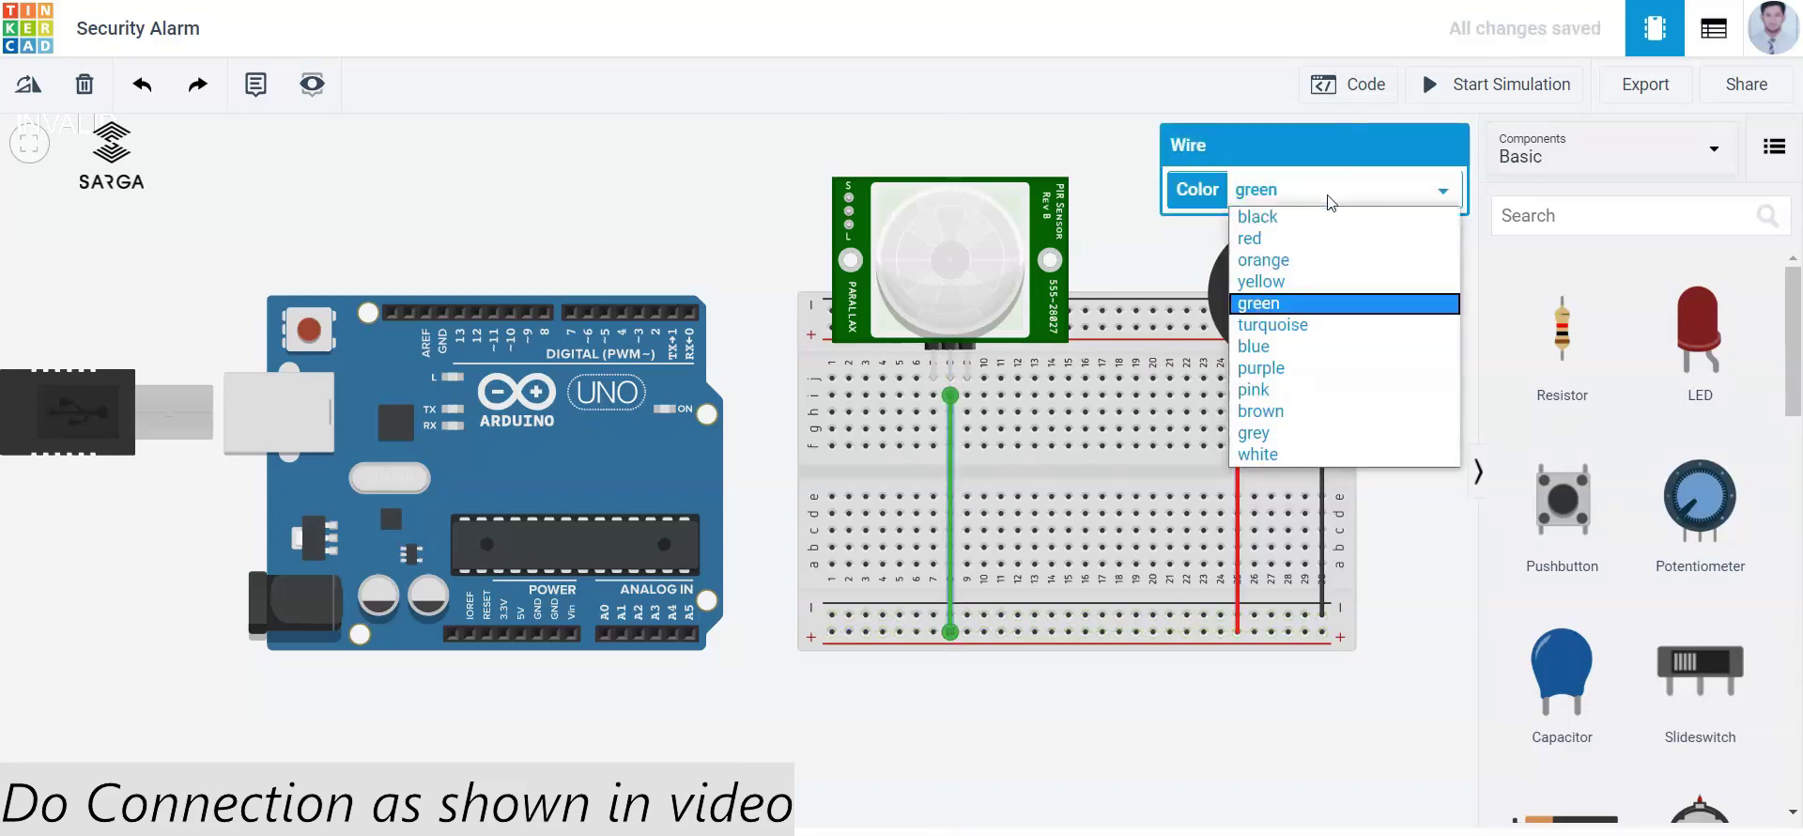
{"action": "left_click", "coordinate": [1297, 240]}
Step: Wire the PIR sensor's pin in column 9 to the lower negative rail and colour the wire black
{"action": "left_click", "coordinate": [966, 396]}
{"action": "left_click", "coordinate": [967, 615]}
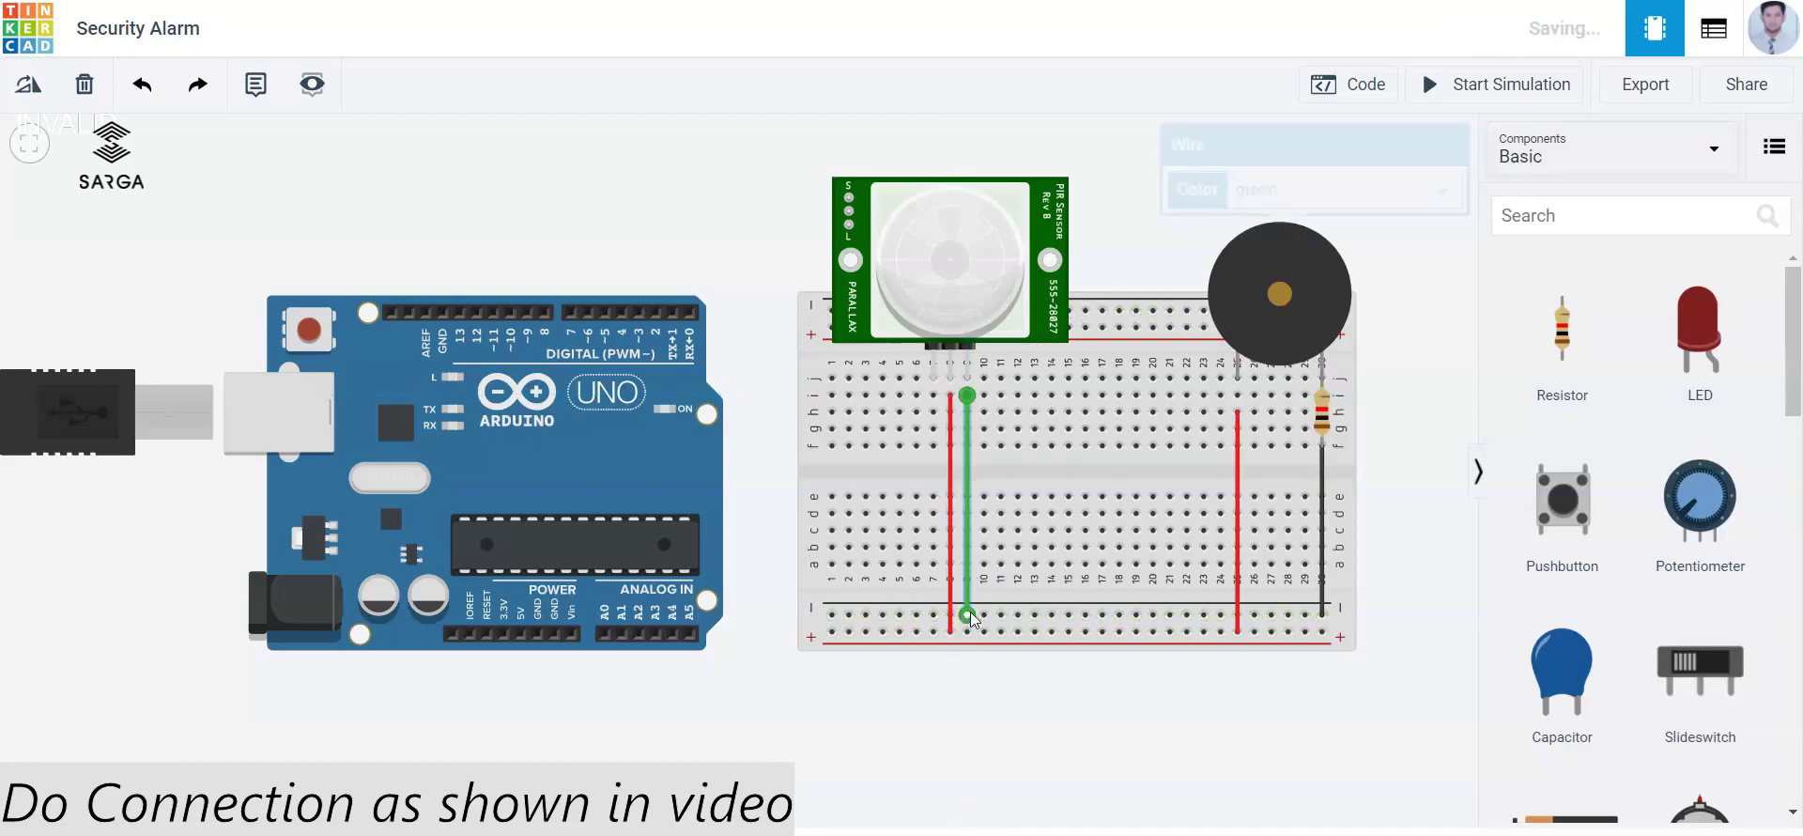
{"action": "left_click", "coordinate": [1276, 199]}
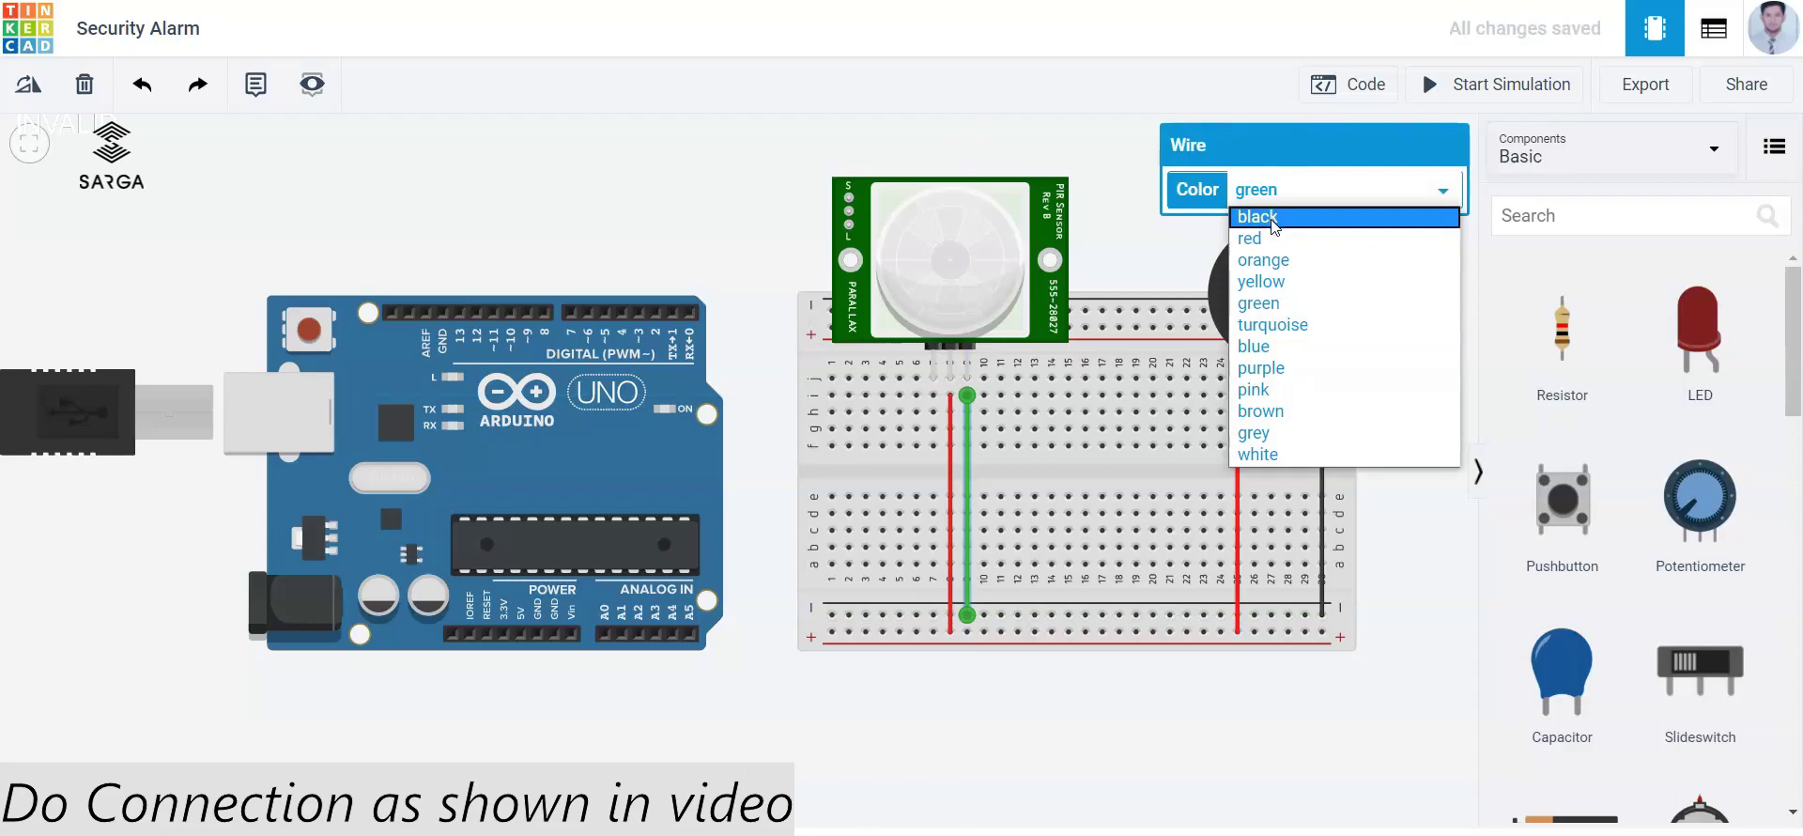
{"action": "left_click", "coordinate": [1273, 220]}
{"action": "left_click", "coordinate": [1154, 246]}
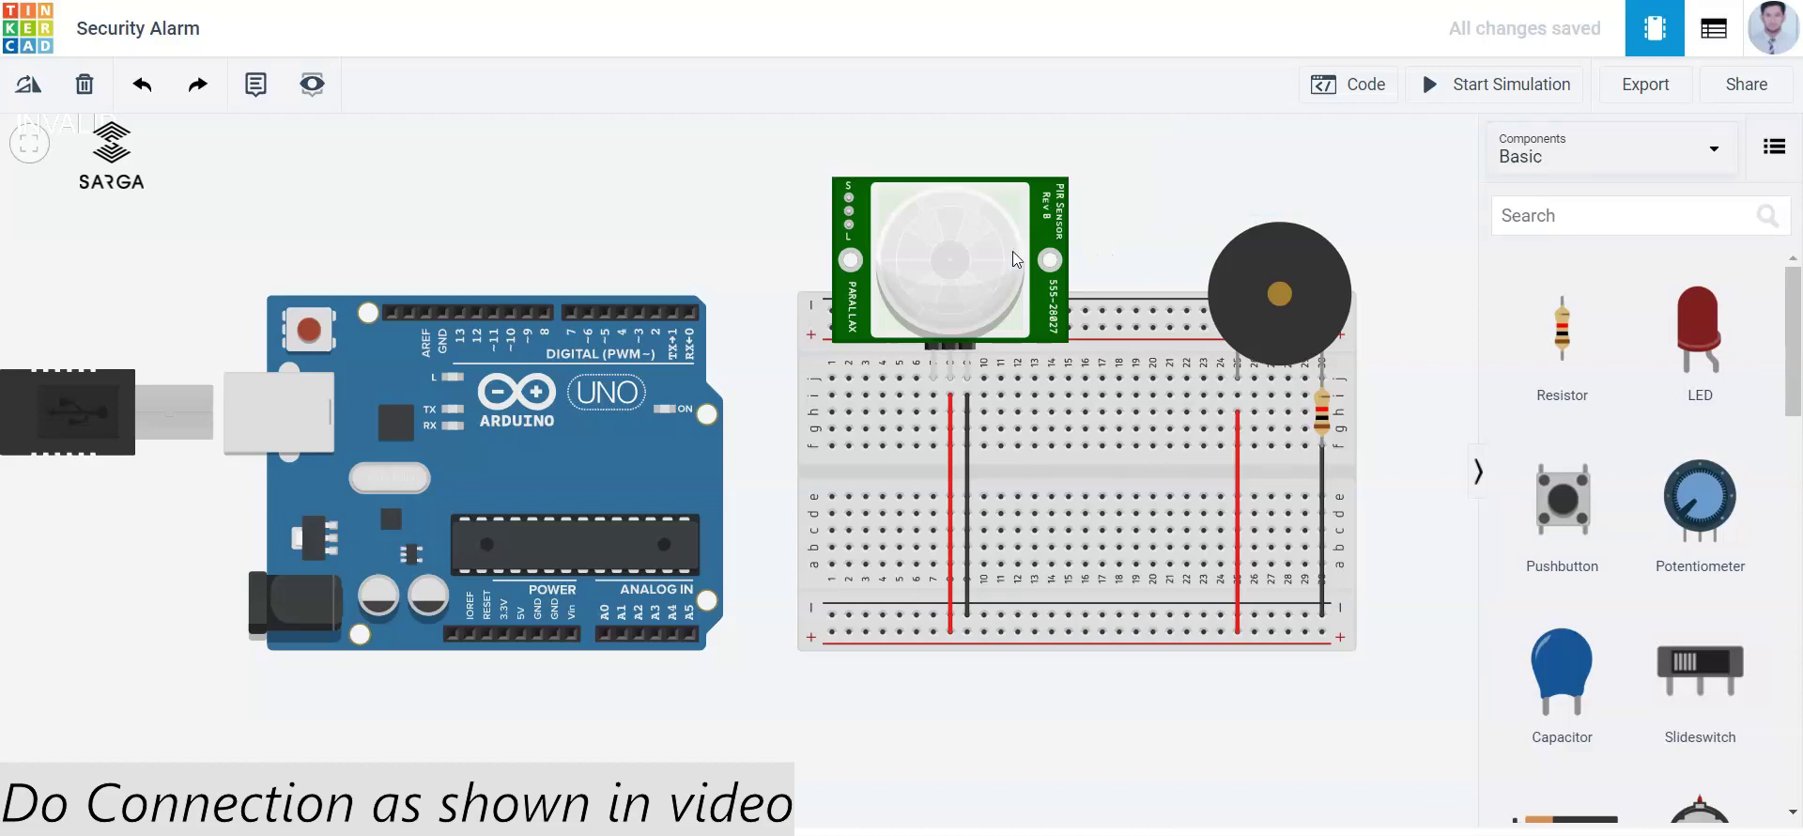
Step: Wire Arduino digital pin 1 (TX) to the PIR sensor's column 7, routed between the boards with its lower bend straightened
{"action": "left_click", "coordinate": [673, 313]}
{"action": "left_click", "coordinate": [672, 271]}
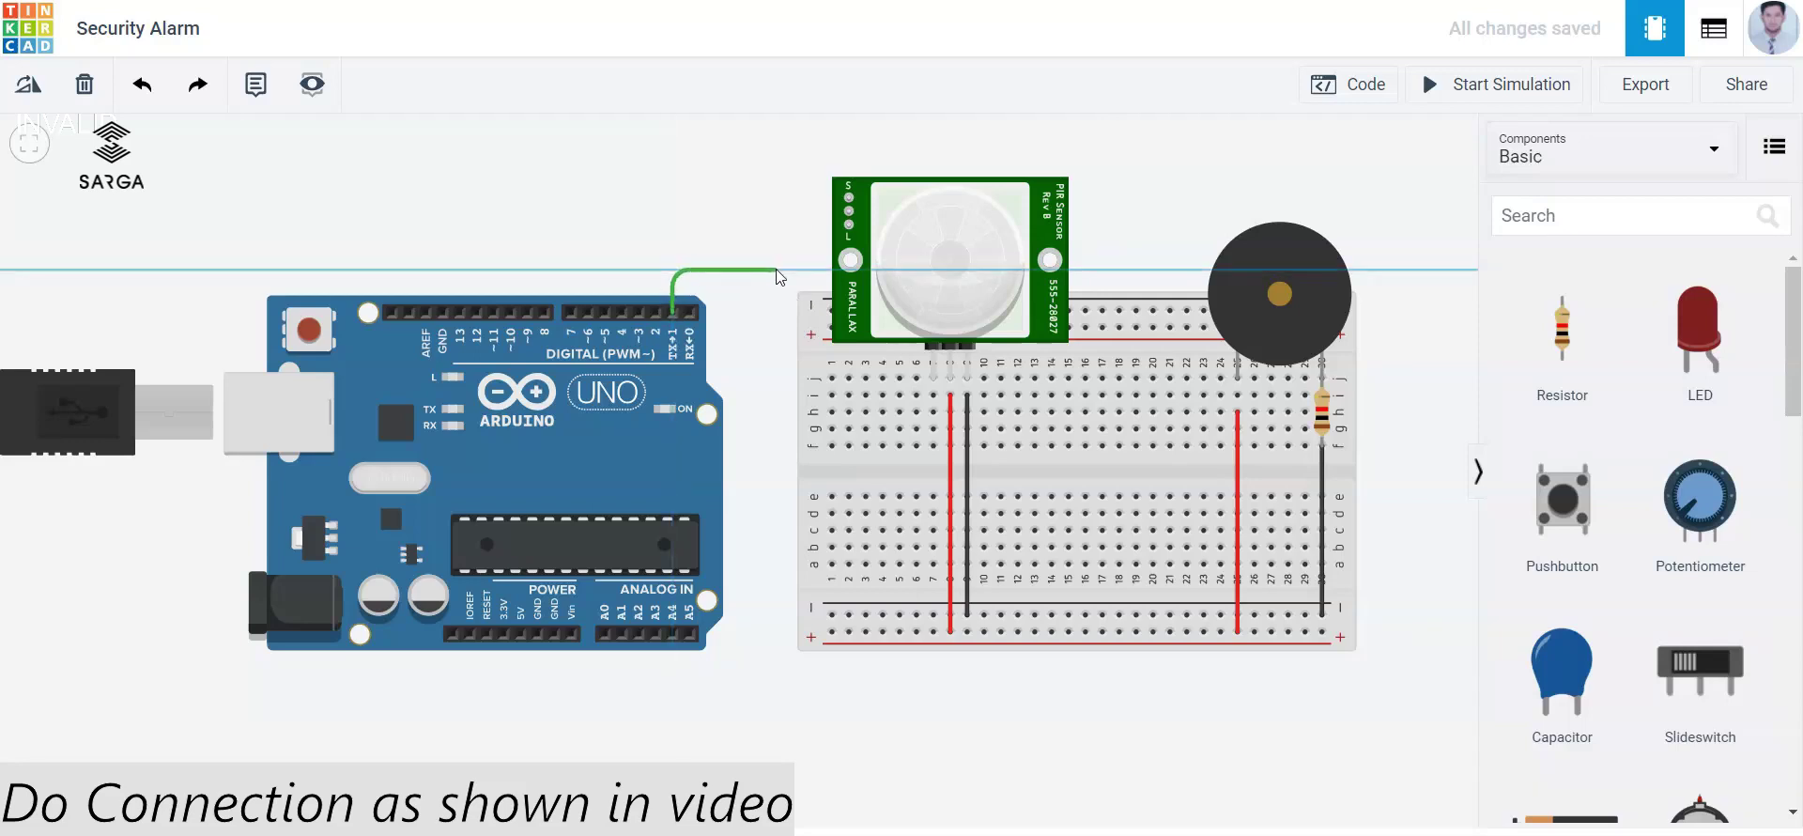
{"action": "left_click", "coordinate": [775, 272]}
{"action": "left_click", "coordinate": [775, 410]}
{"action": "left_click", "coordinate": [935, 396]}
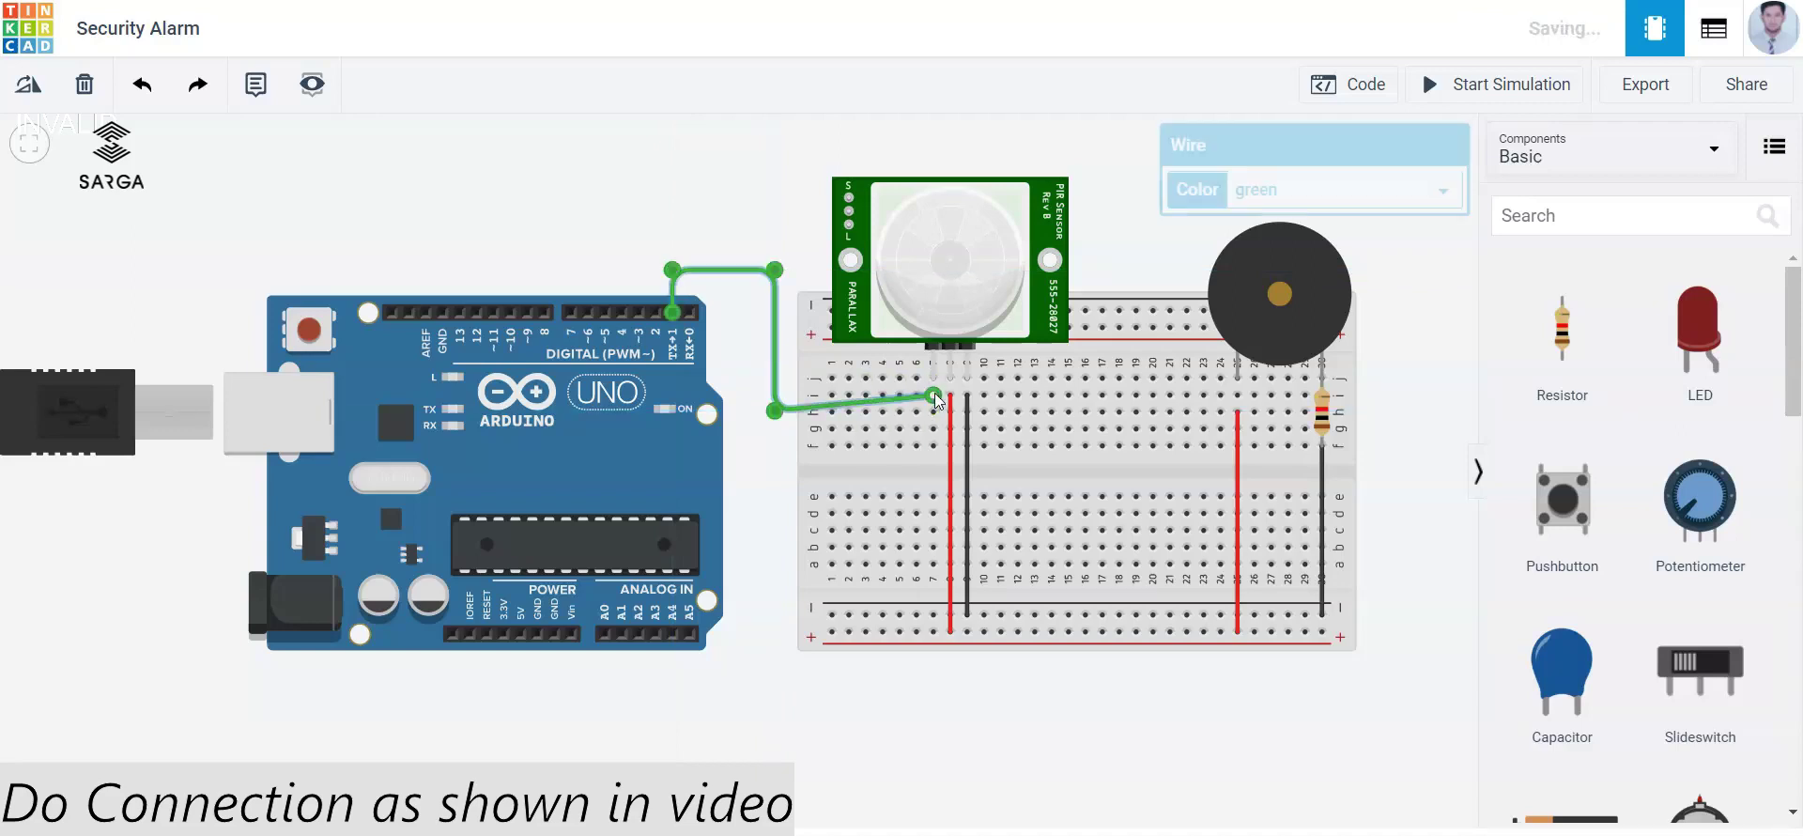
{"action": "left_click_drag", "start_coordinate": [775, 411], "coordinate": [775, 395]}
{"action": "left_click", "coordinate": [908, 659]}
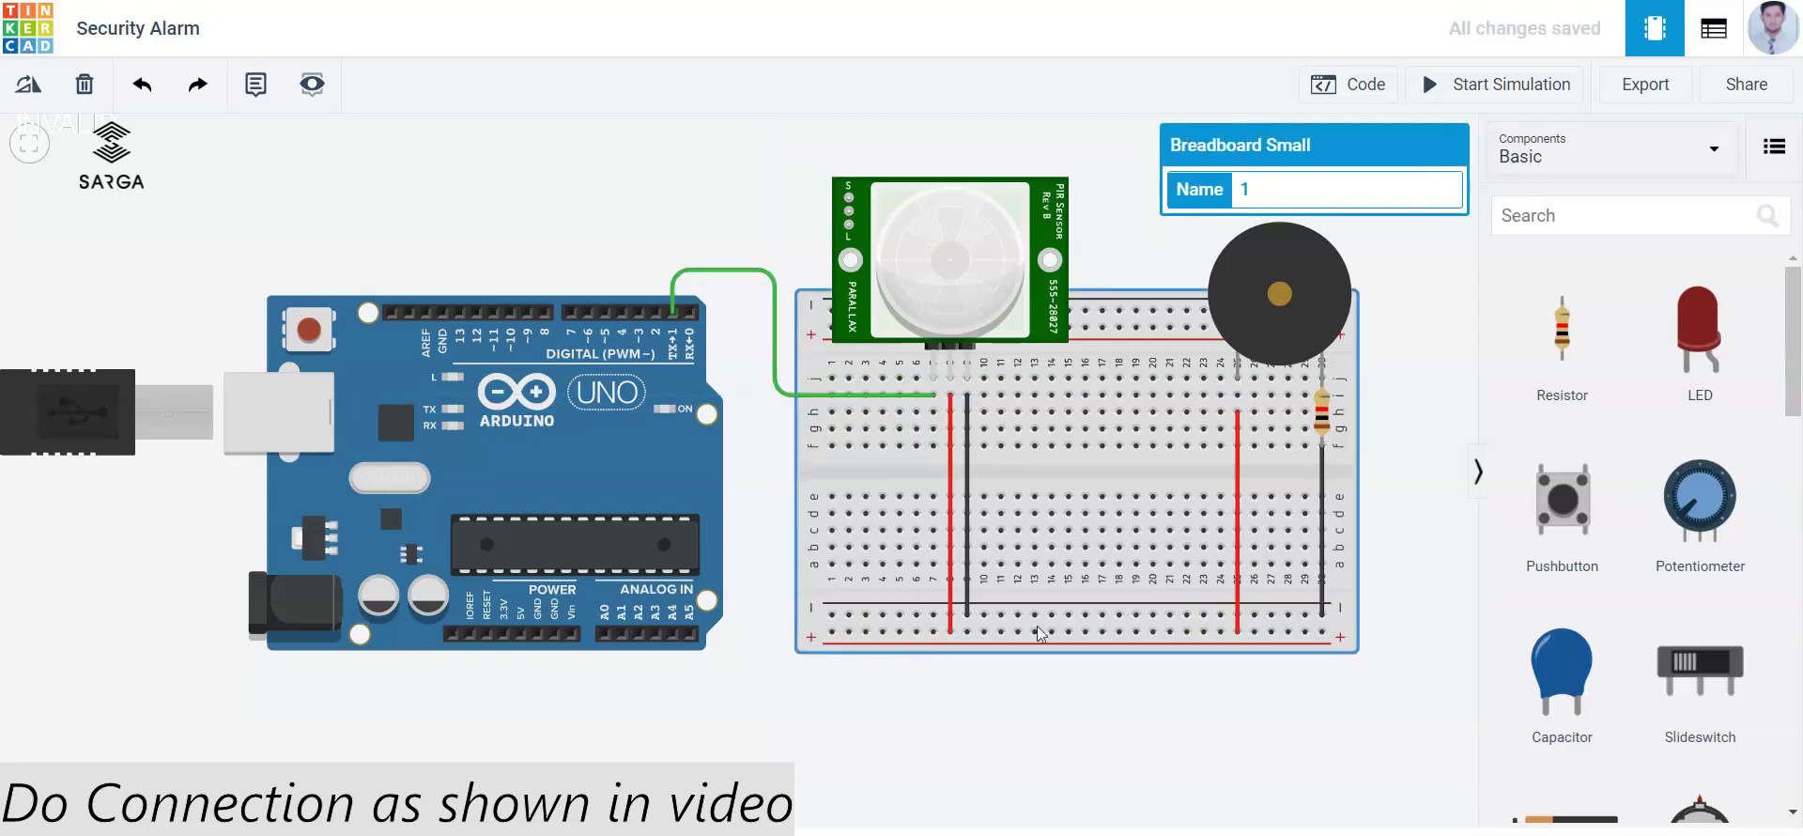
Step: Wire the buzzer's column 25 to Arduino digital pin 3, routed above the PIR sensor with its last bend aligned over the pin
{"action": "left_click", "coordinate": [1235, 396]}
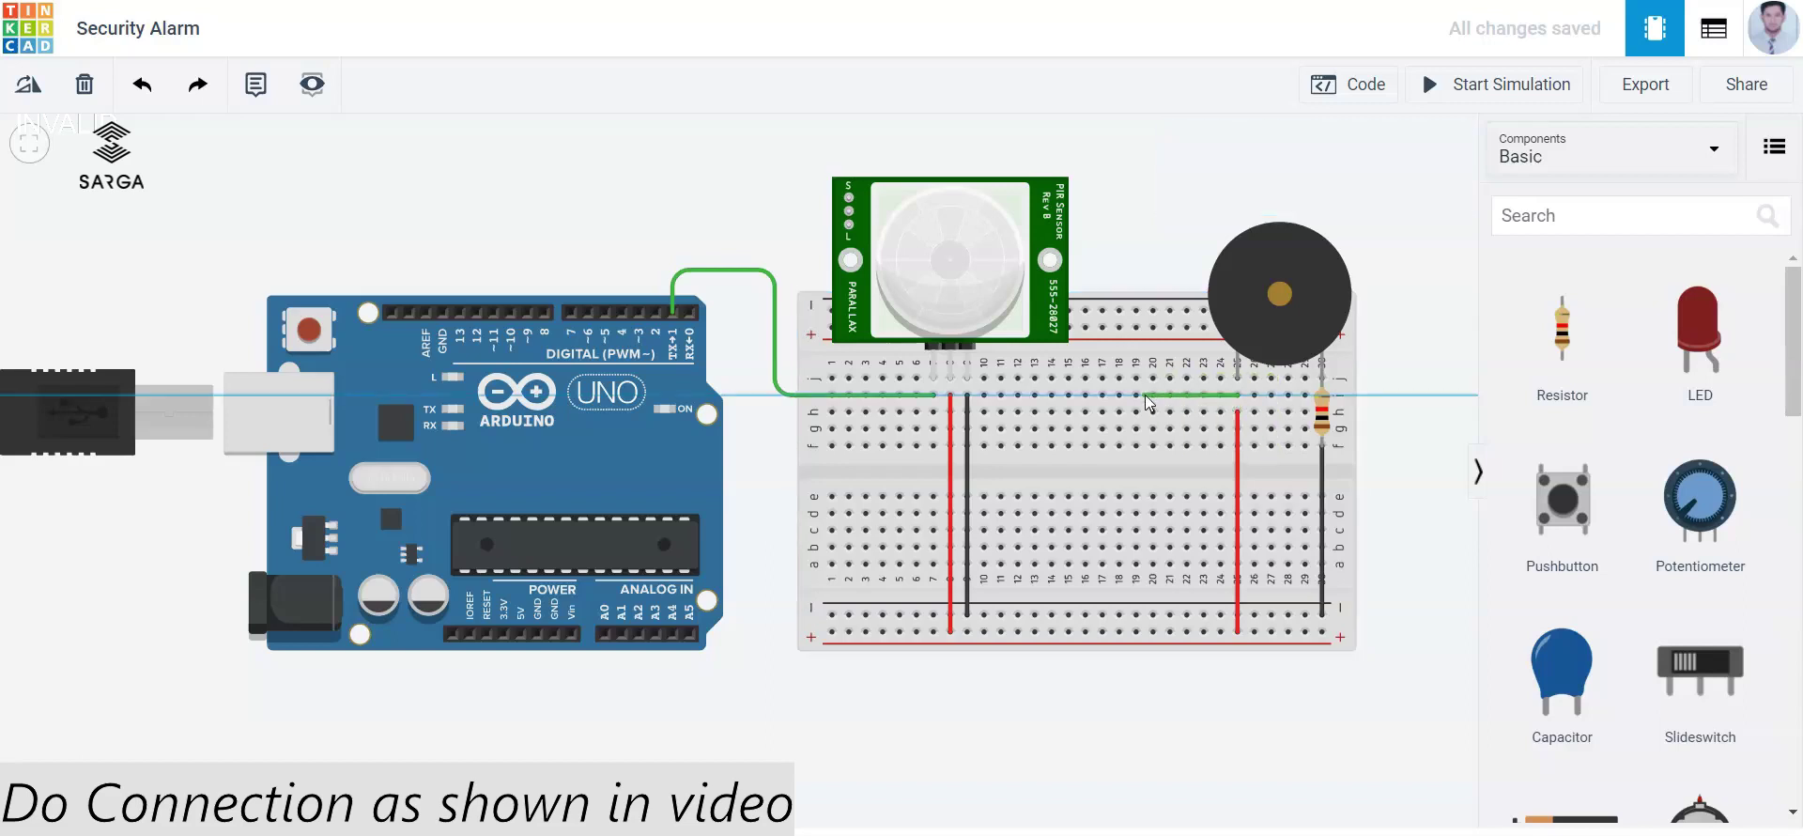
{"action": "left_click", "coordinate": [1146, 393]}
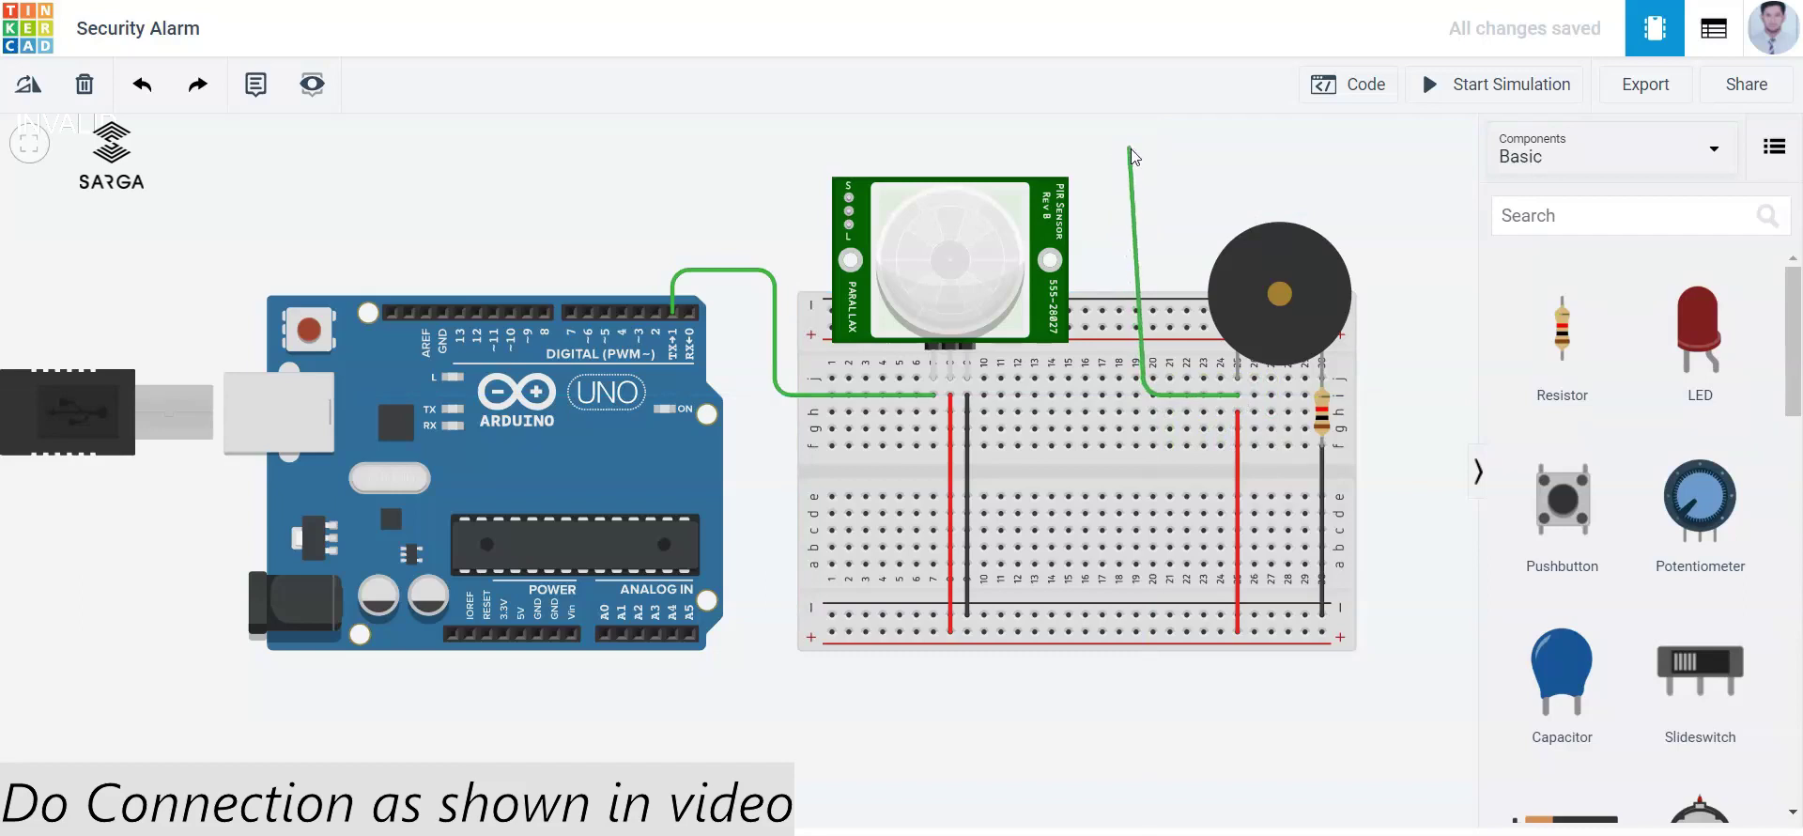
{"action": "left_click", "coordinate": [1140, 148]}
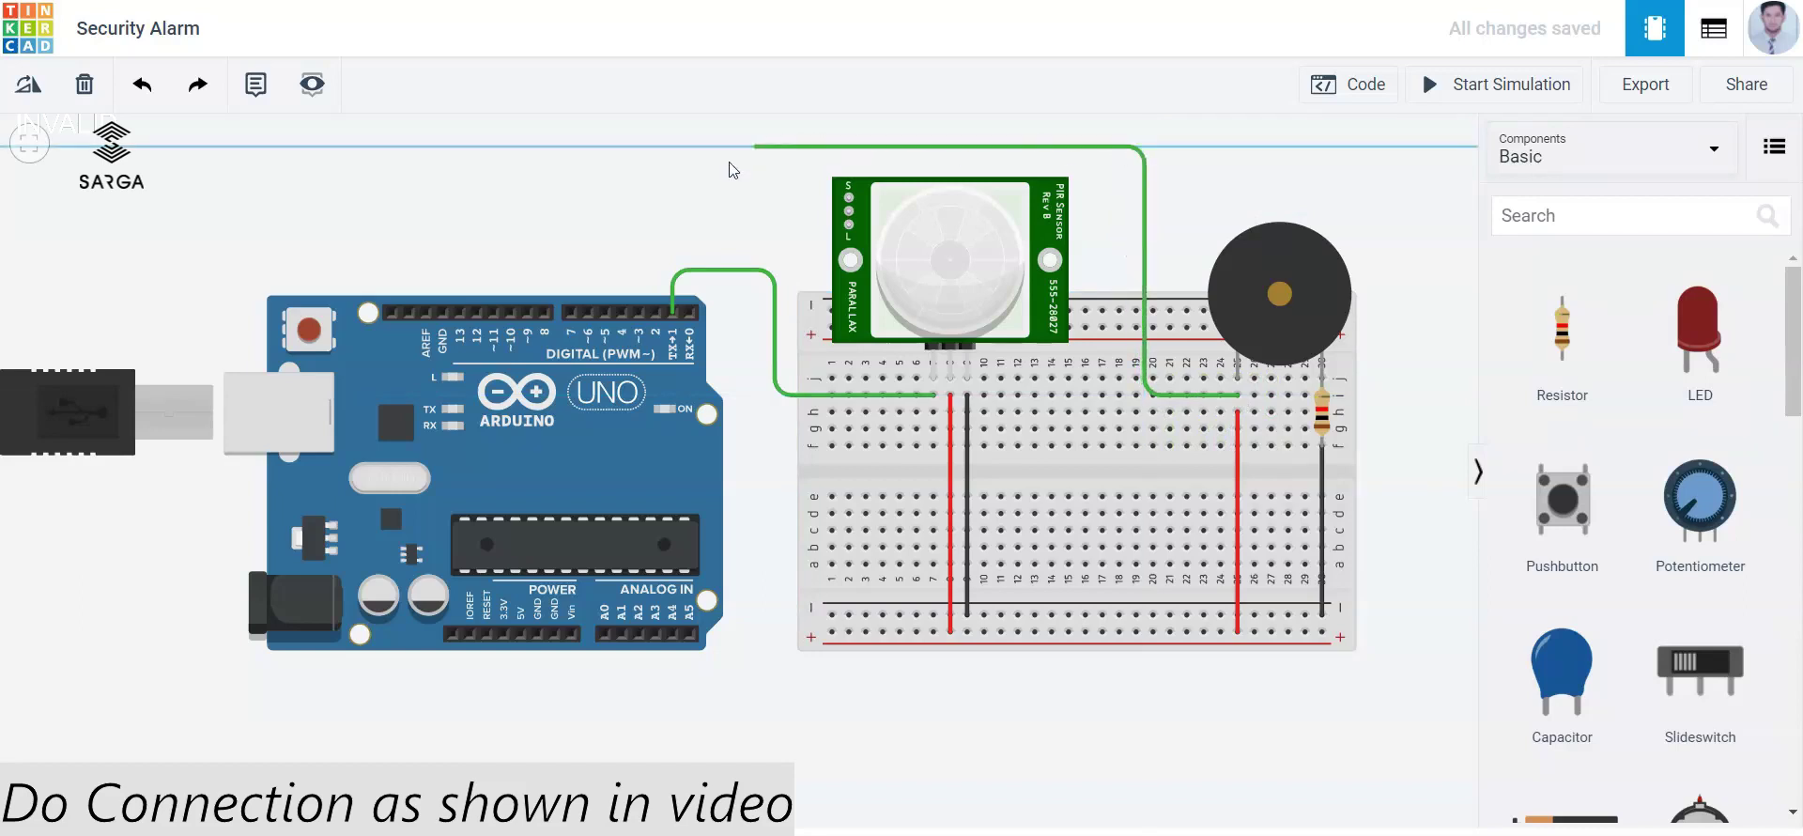
{"action": "left_click", "coordinate": [622, 147]}
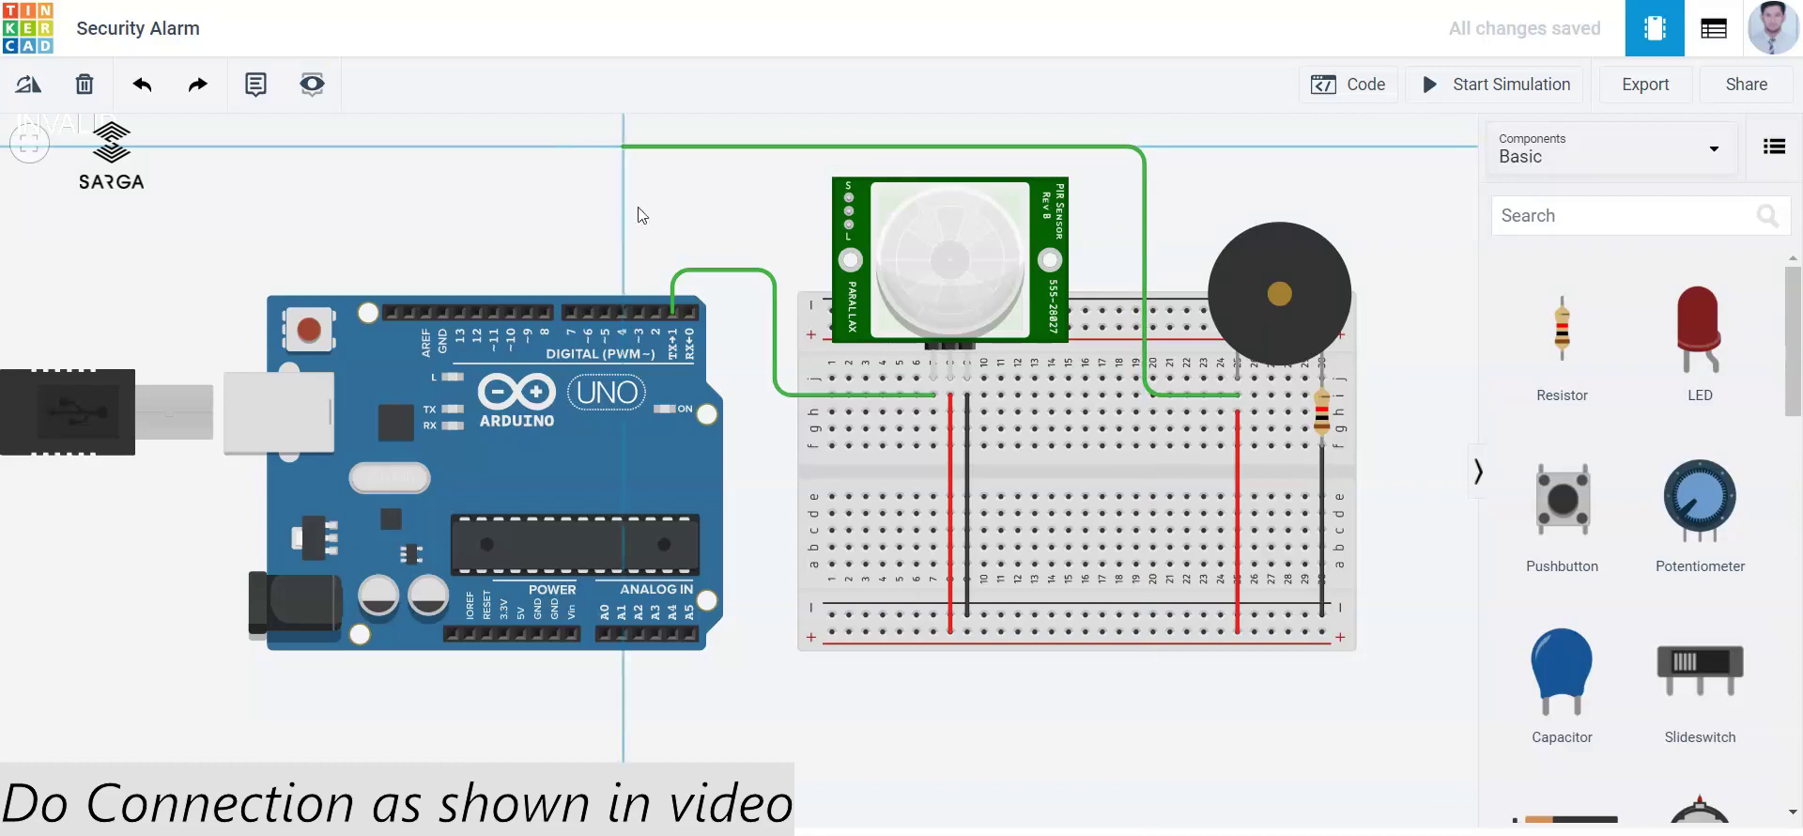
{"action": "left_click", "coordinate": [638, 311]}
{"action": "left_click_drag", "start_coordinate": [624, 148], "coordinate": [638, 151]}
Step: Move the PIR sensor wire from Arduino pin 1 to pin 2, and colour the buzzer's pin 3 wire orange
{"action": "left_click", "coordinate": [674, 287]}
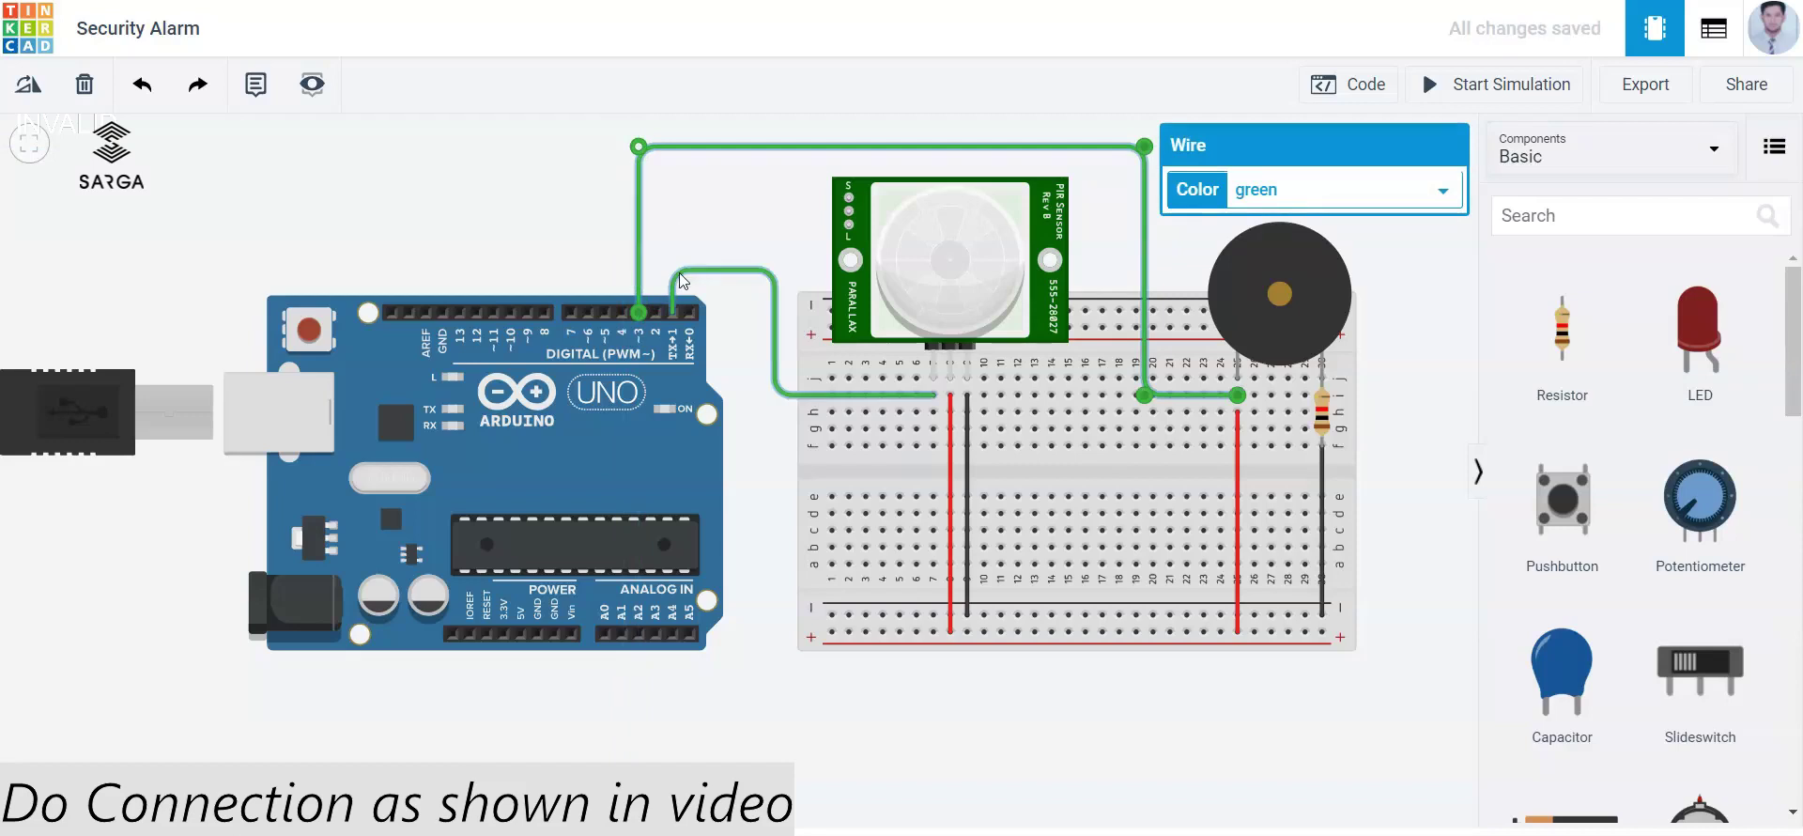
{"action": "left_click_drag", "start_coordinate": [669, 313], "coordinate": [655, 270]}
{"action": "left_click", "coordinate": [778, 147]}
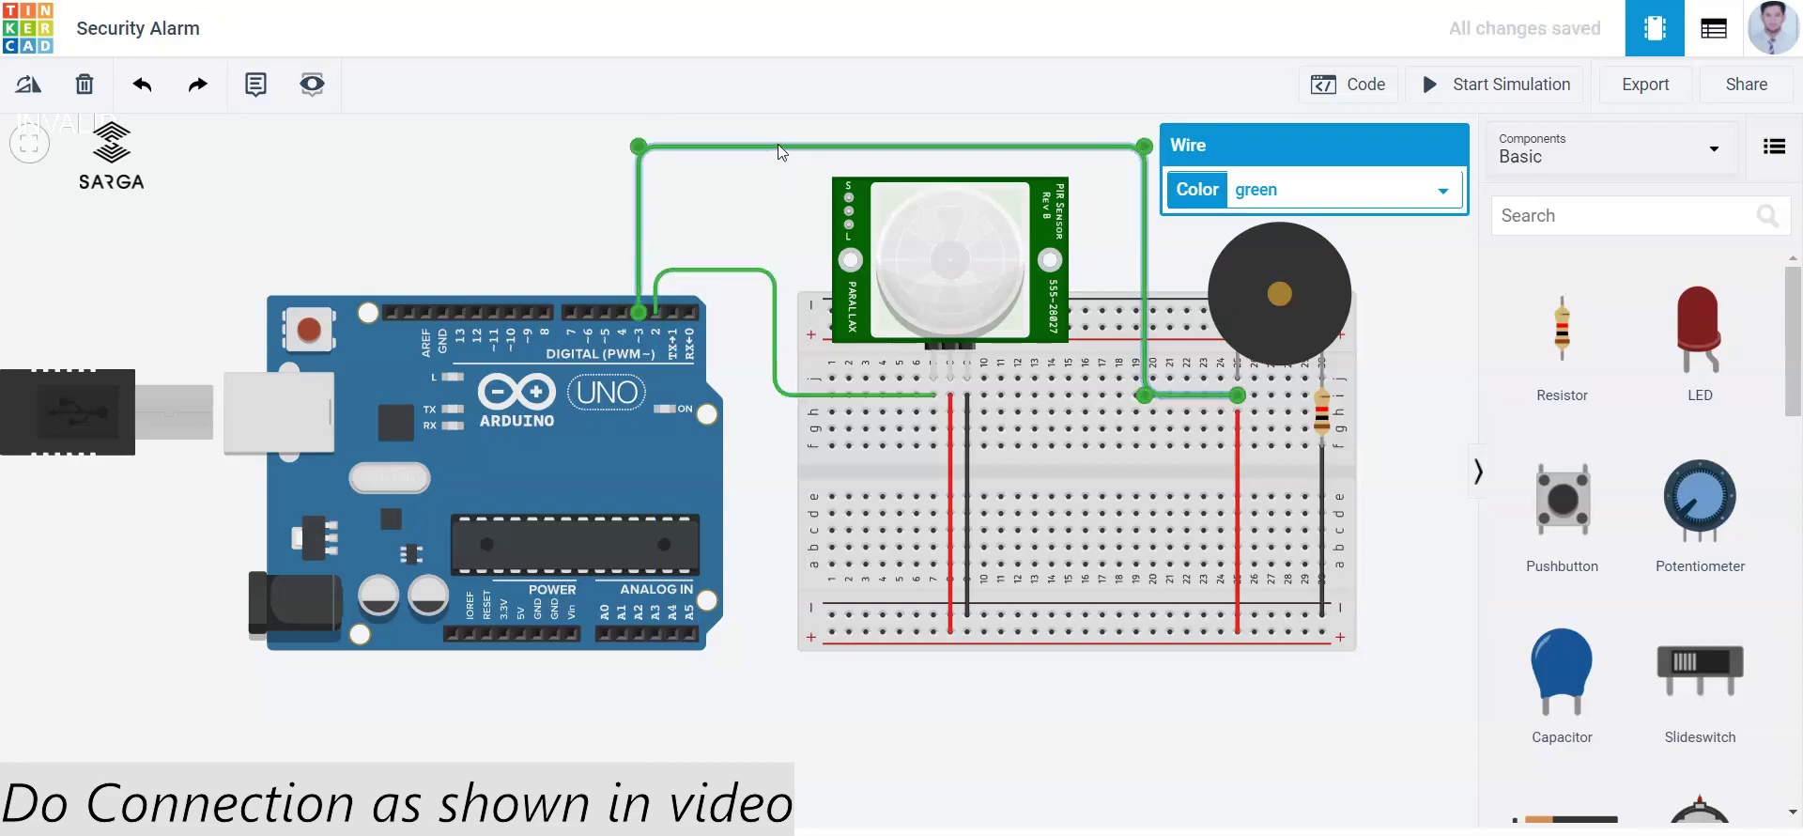
{"action": "left_click", "coordinate": [1324, 187]}
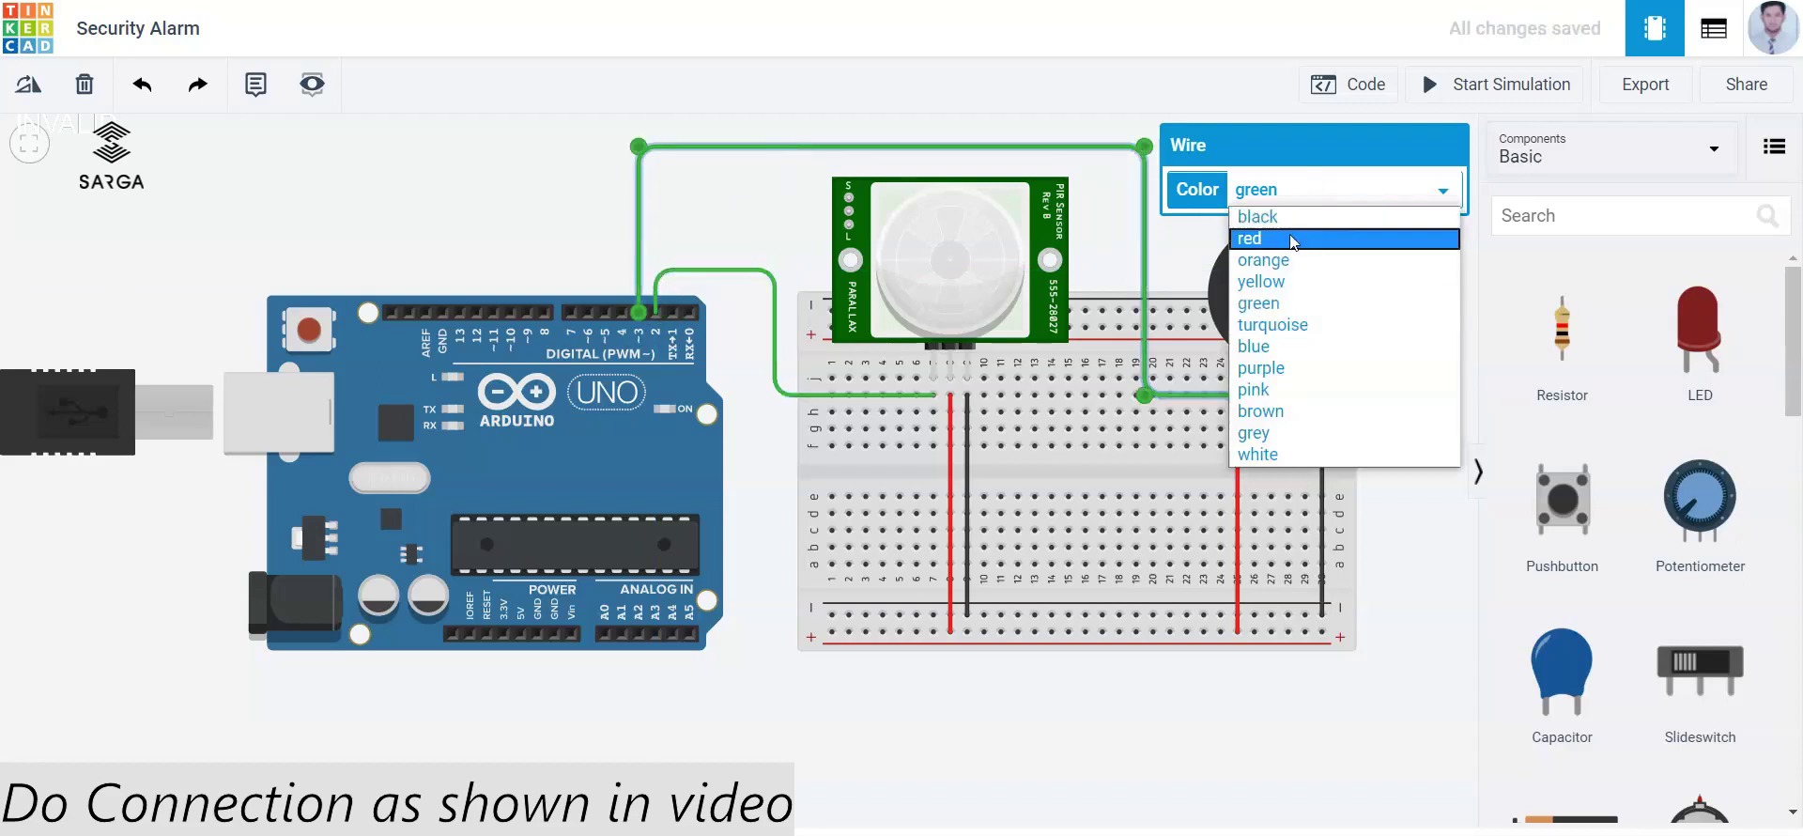
{"action": "left_click", "coordinate": [1284, 261]}
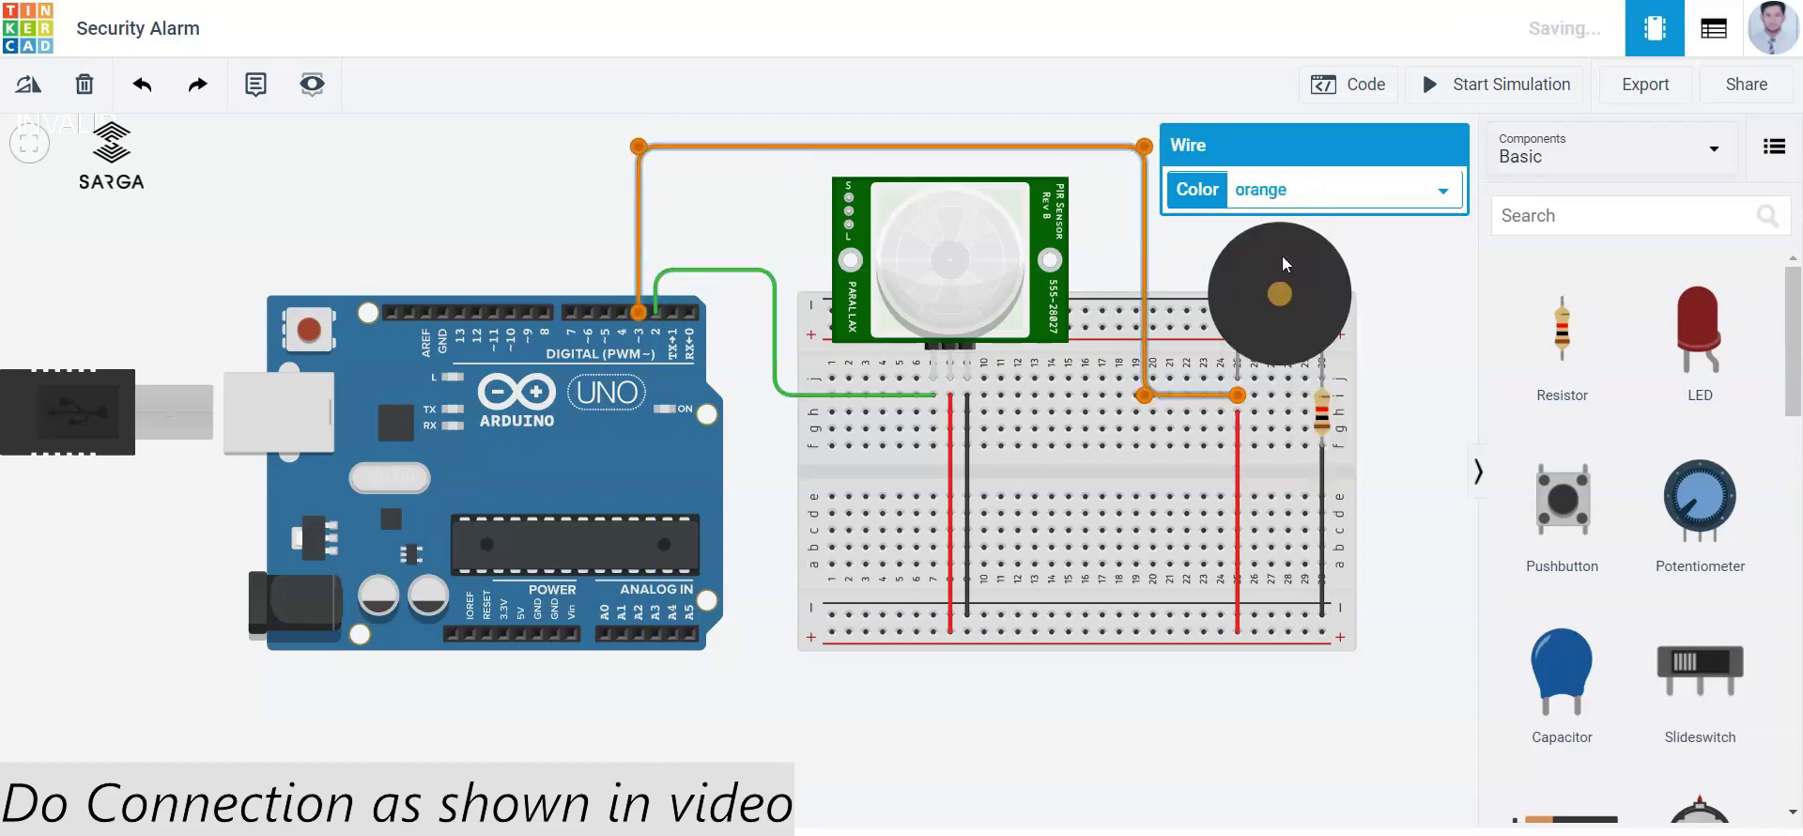
{"action": "left_click", "coordinate": [1217, 705]}
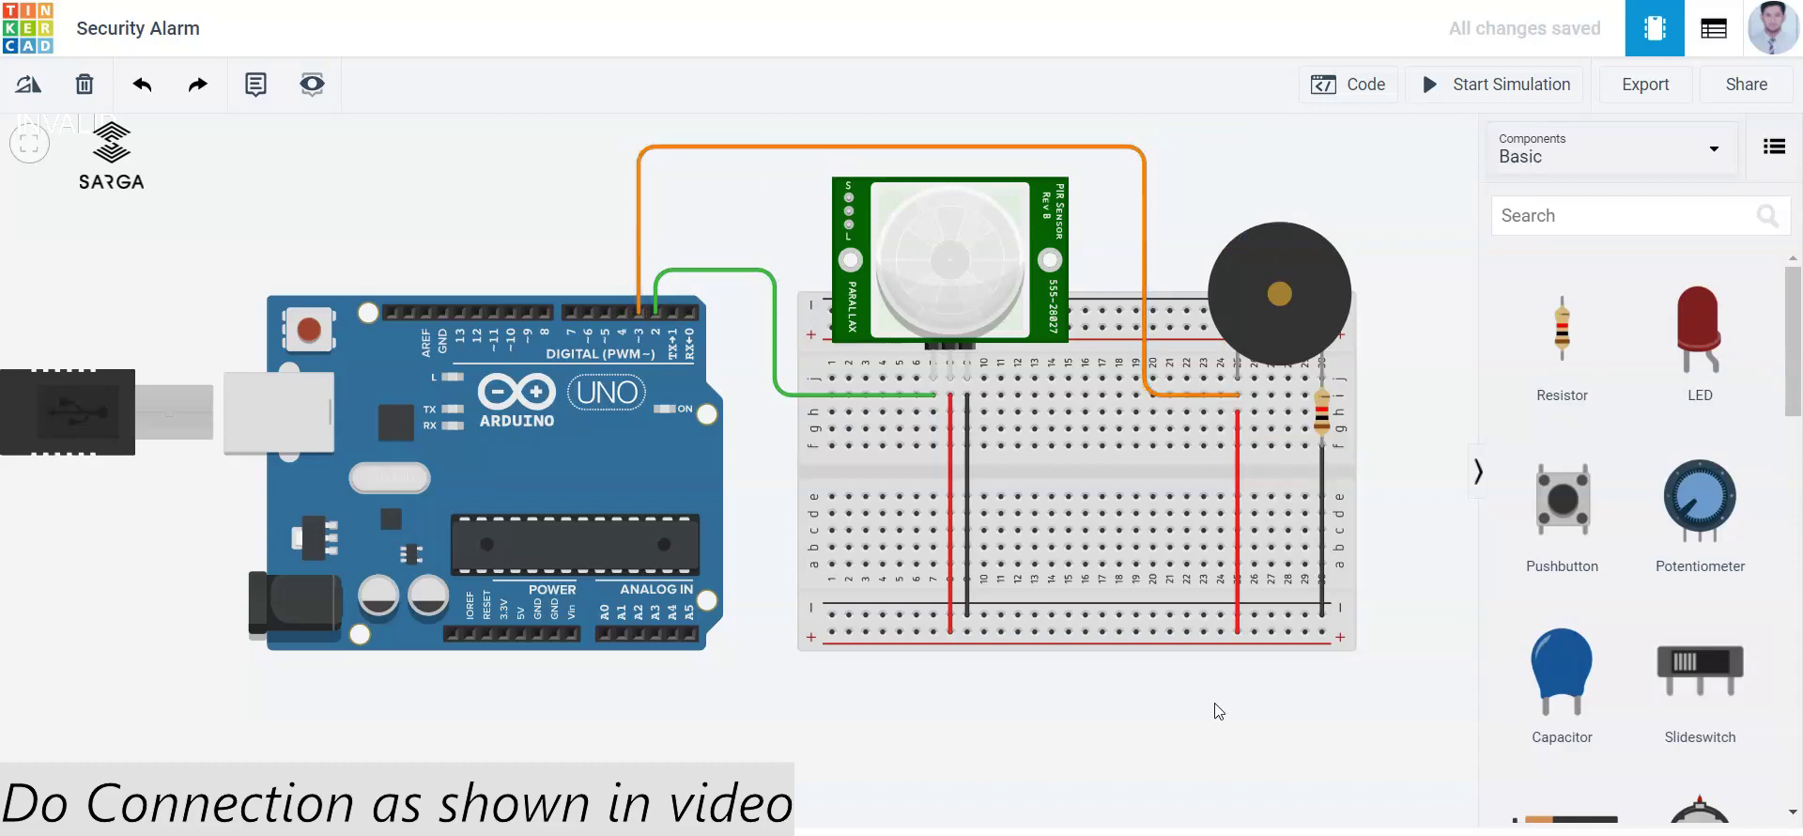
Step: Wire the Arduino's 5V pin to the breadboard's lower positive rail, routed below the board with its last bend straightened, and colour it red
{"action": "left_click", "coordinate": [522, 637]}
{"action": "left_click", "coordinate": [521, 684]}
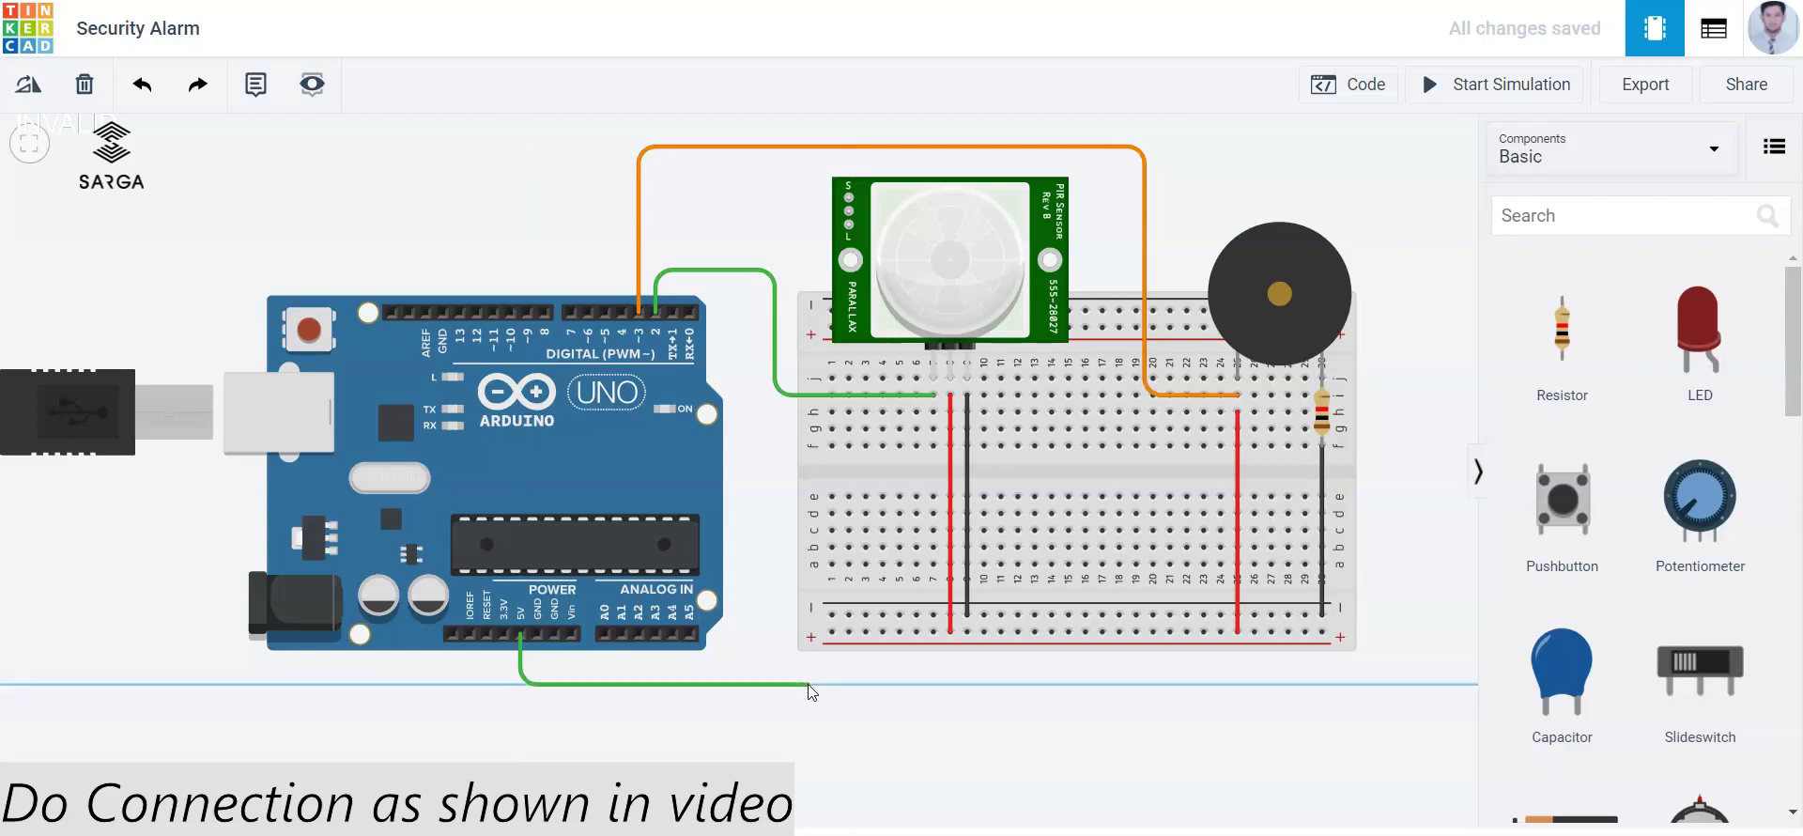
{"action": "left_click", "coordinate": [808, 685]}
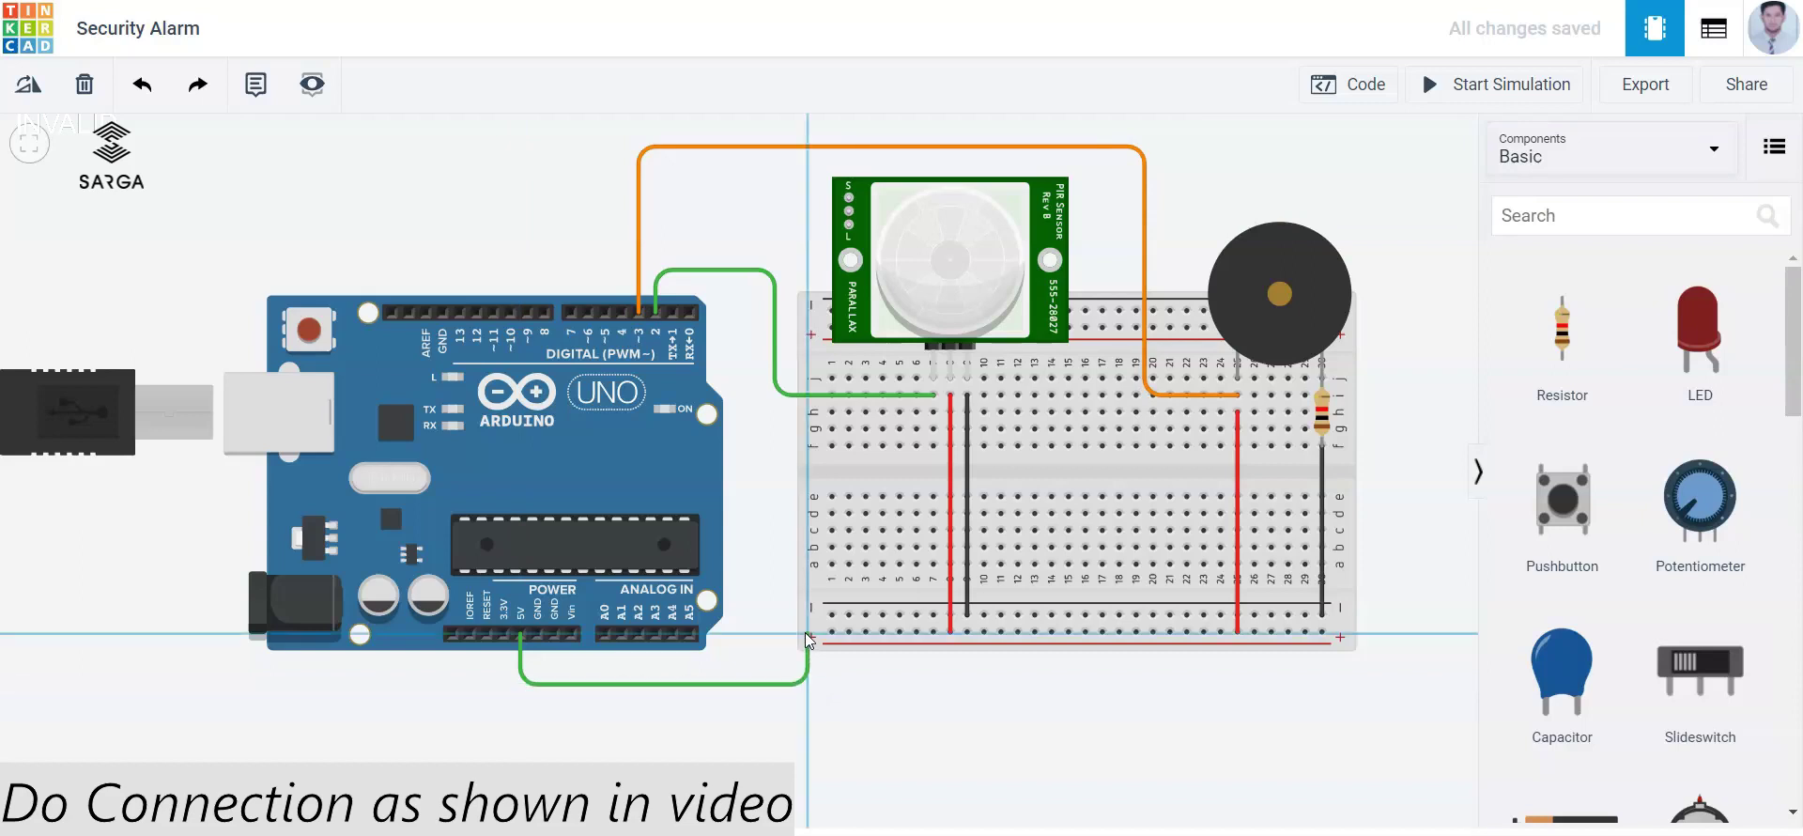
{"action": "left_click", "coordinate": [833, 637]}
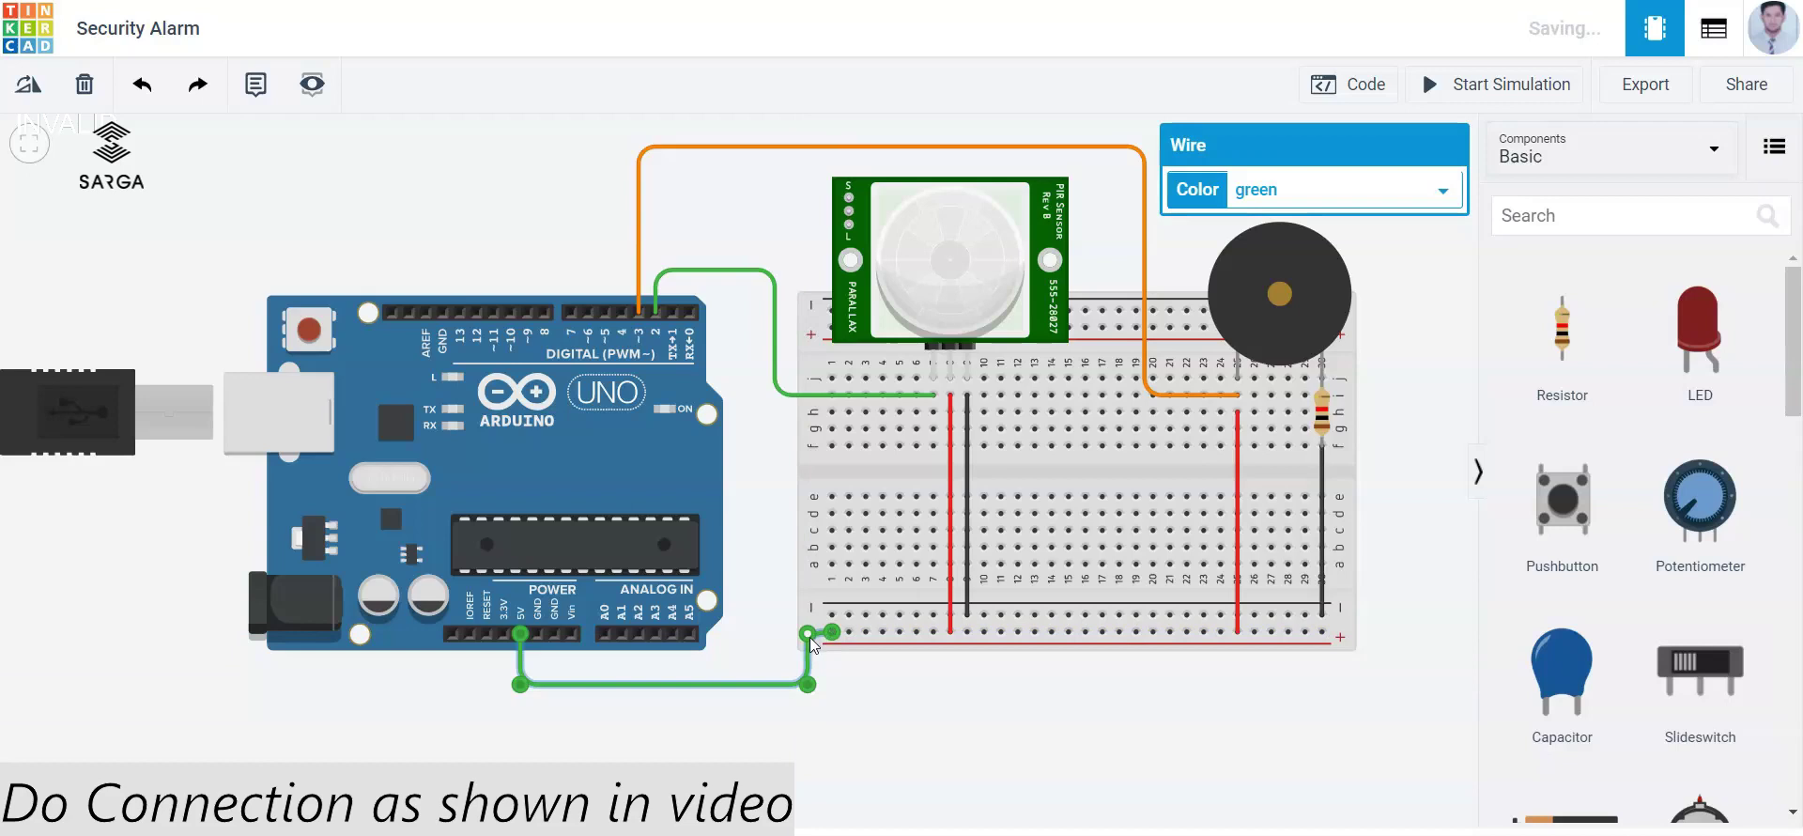
{"action": "left_click", "coordinate": [809, 633]}
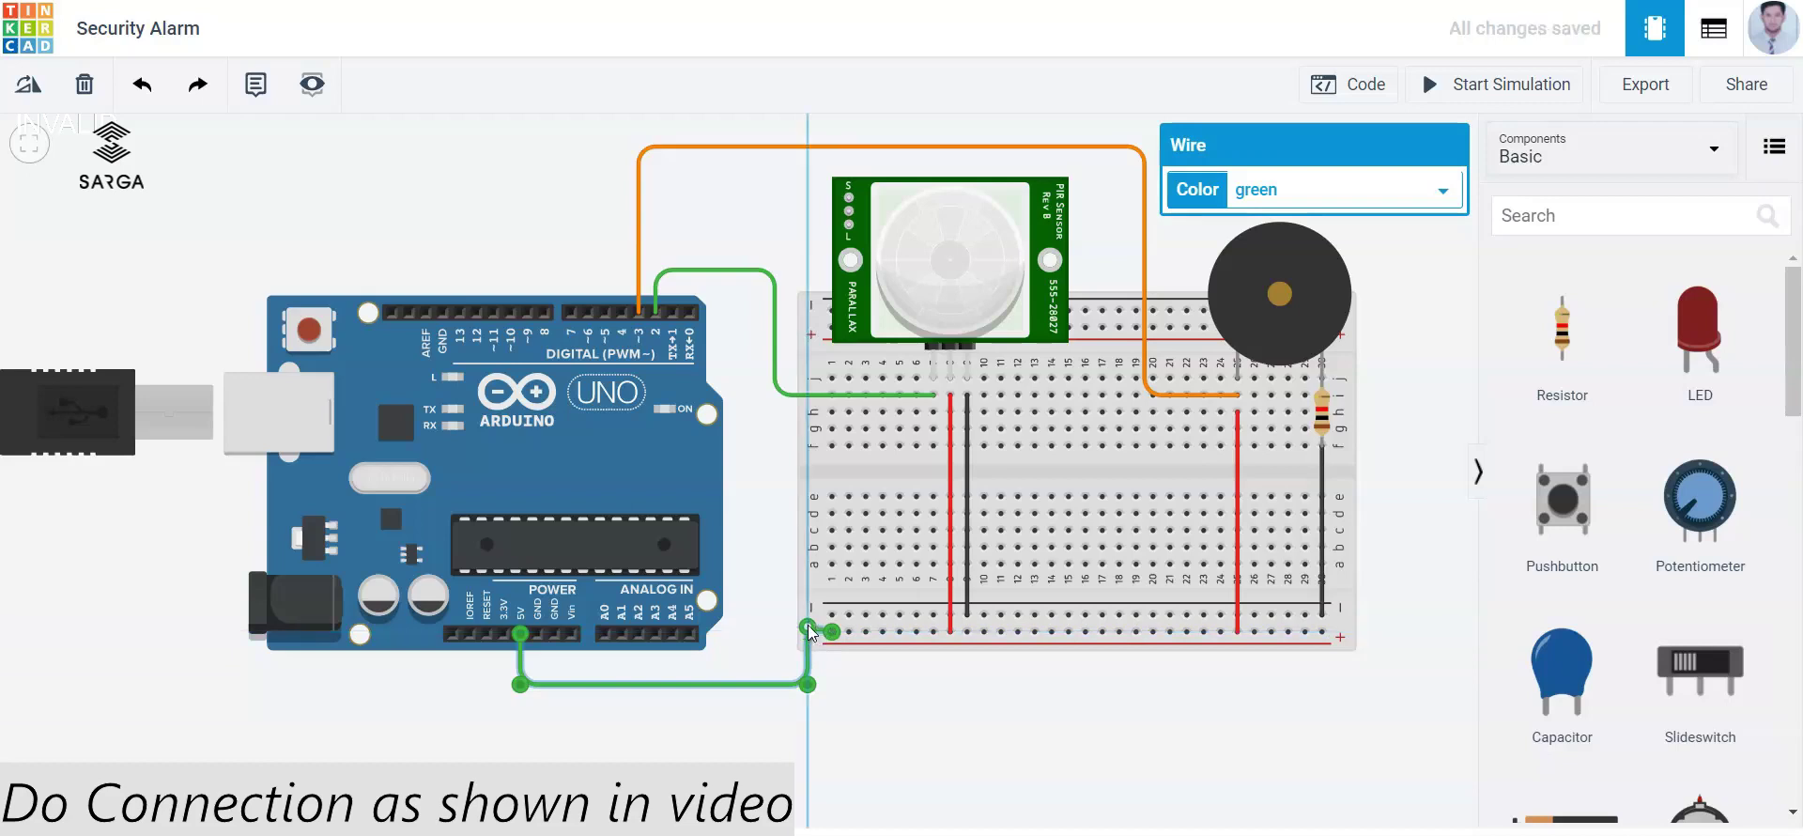
{"action": "left_click_drag", "start_coordinate": [808, 633], "coordinate": [807, 635]}
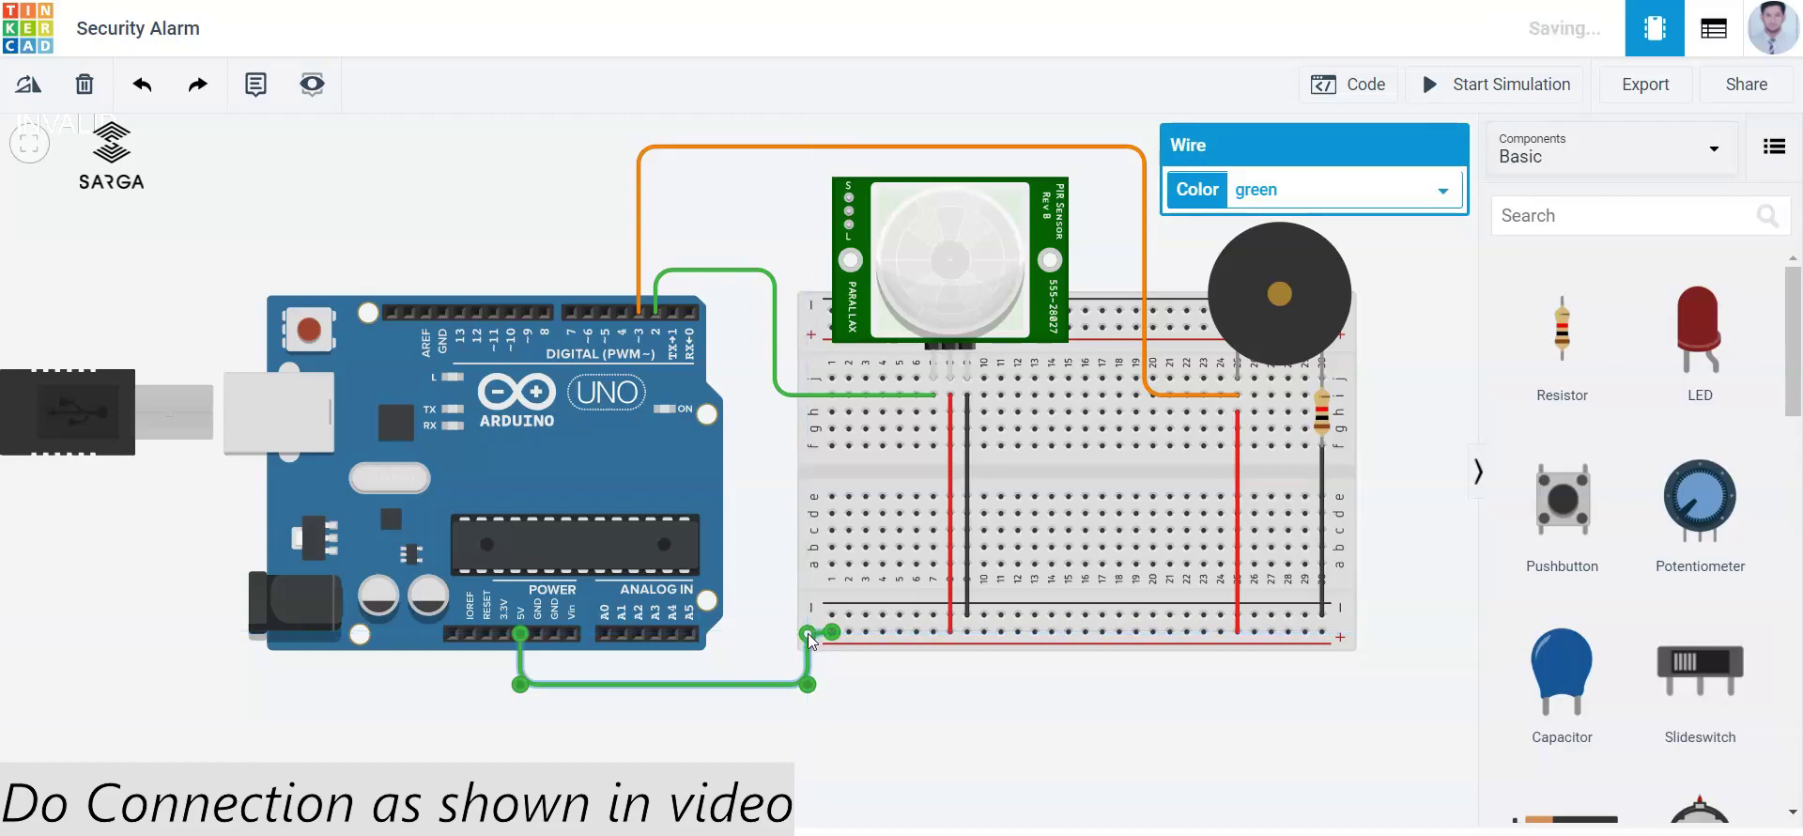
{"action": "left_click", "coordinate": [1316, 197]}
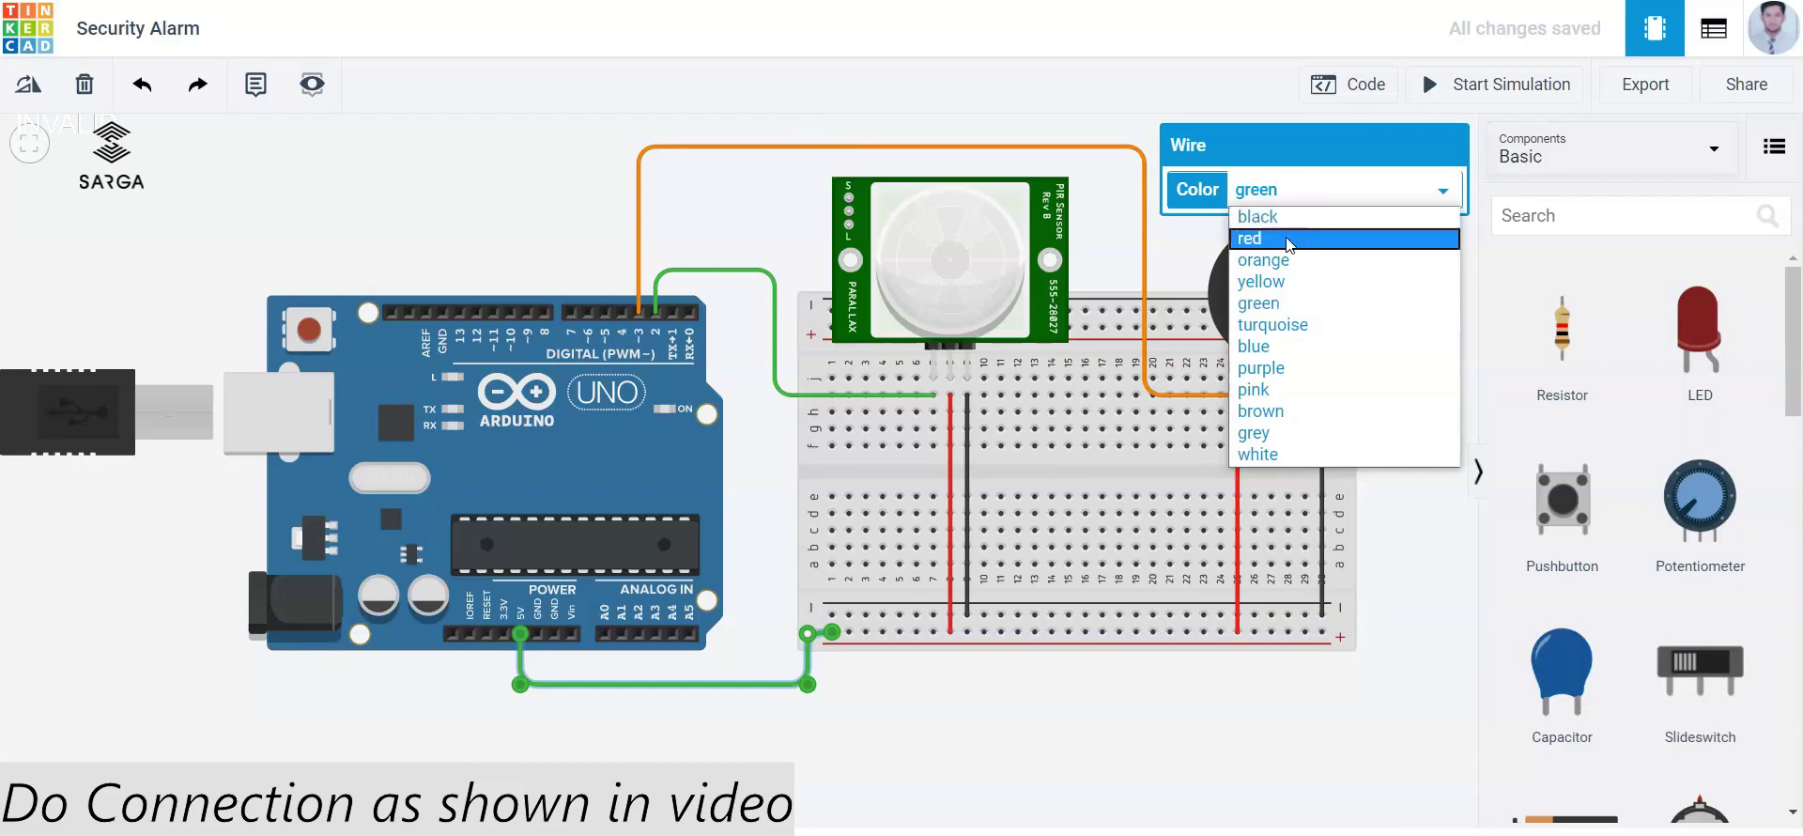
{"action": "left_click", "coordinate": [1287, 244]}
Step: Wire the Arduino GND pin beside 5V to the breadboard's lower negative rail, routed between the boards, and colour the wire black
{"action": "left_click", "coordinate": [538, 634]}
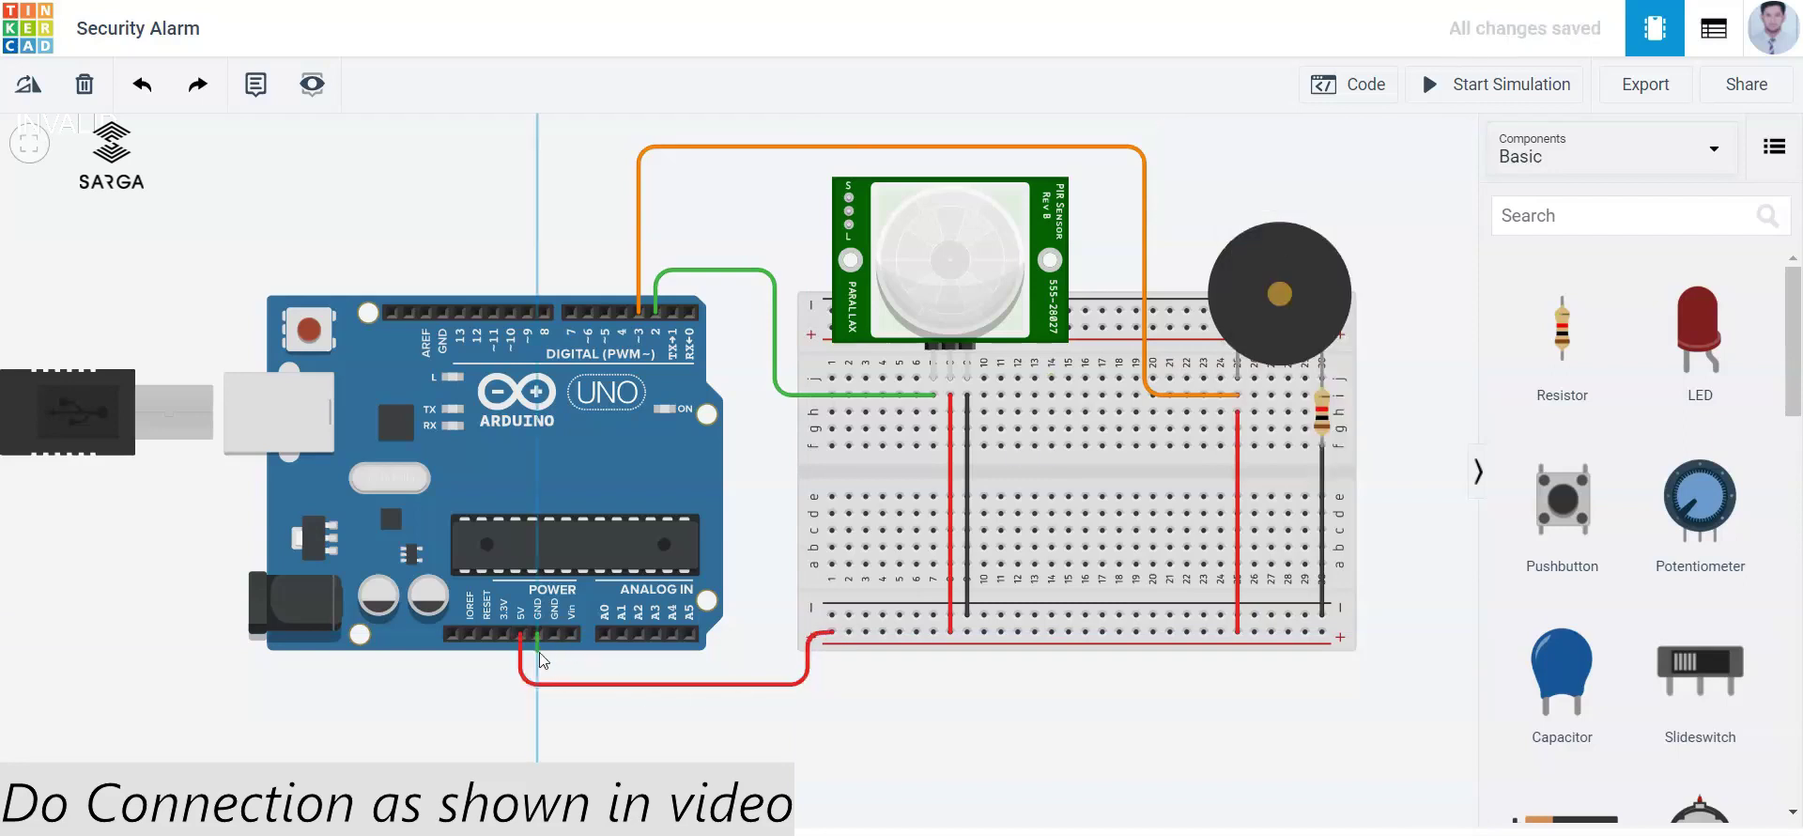
{"action": "left_click", "coordinate": [539, 667]}
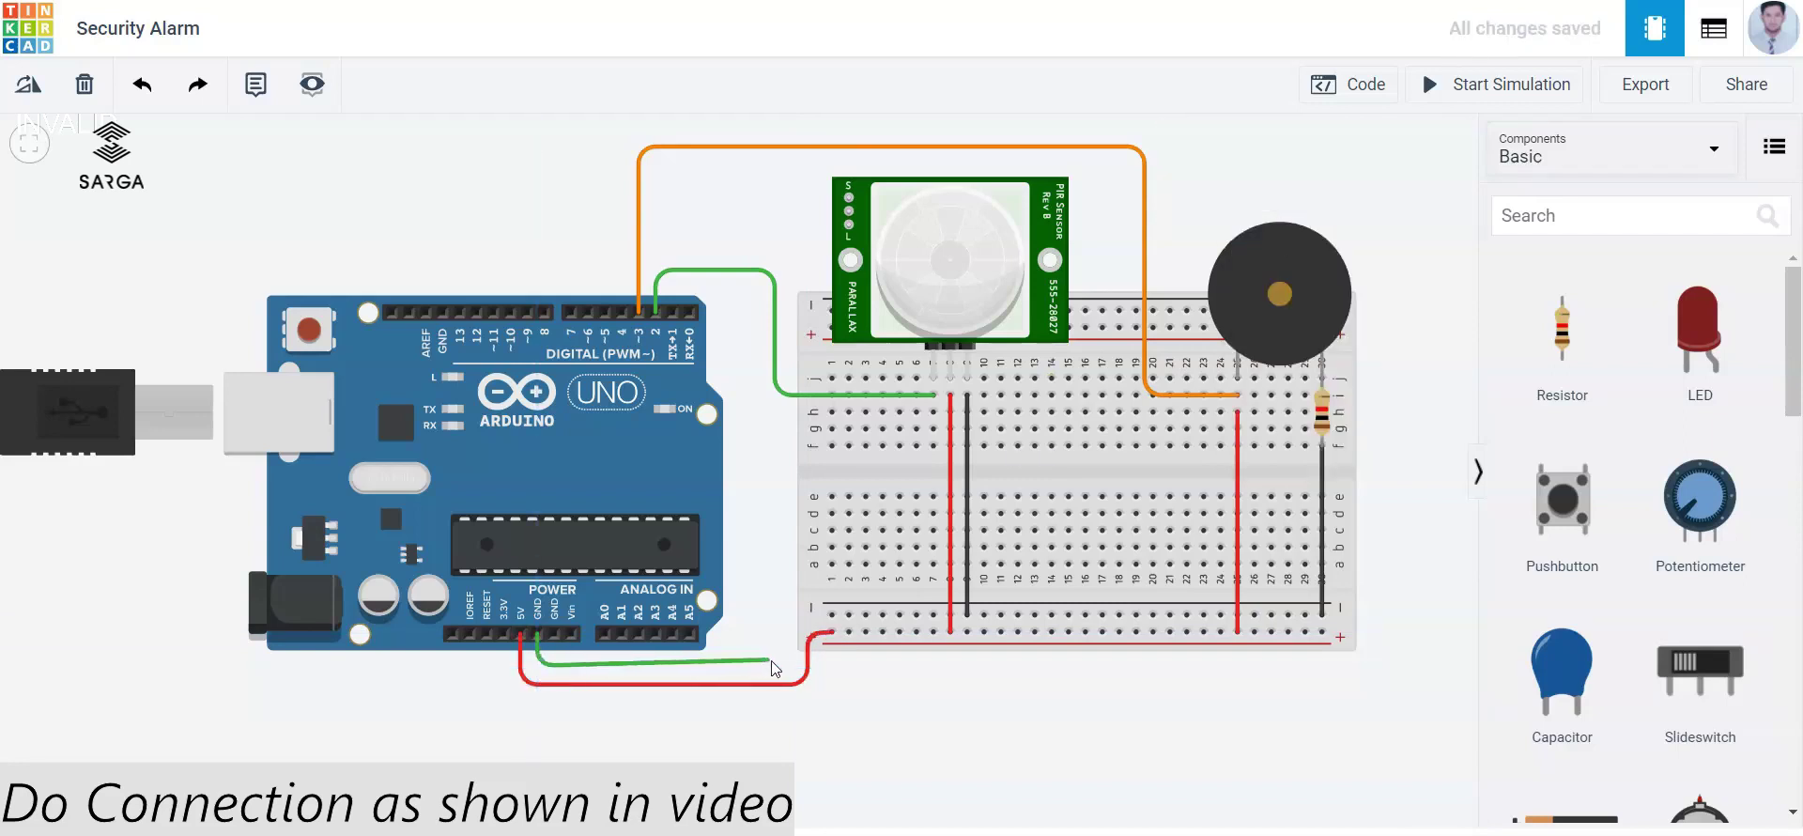
{"action": "left_click", "coordinate": [784, 666]}
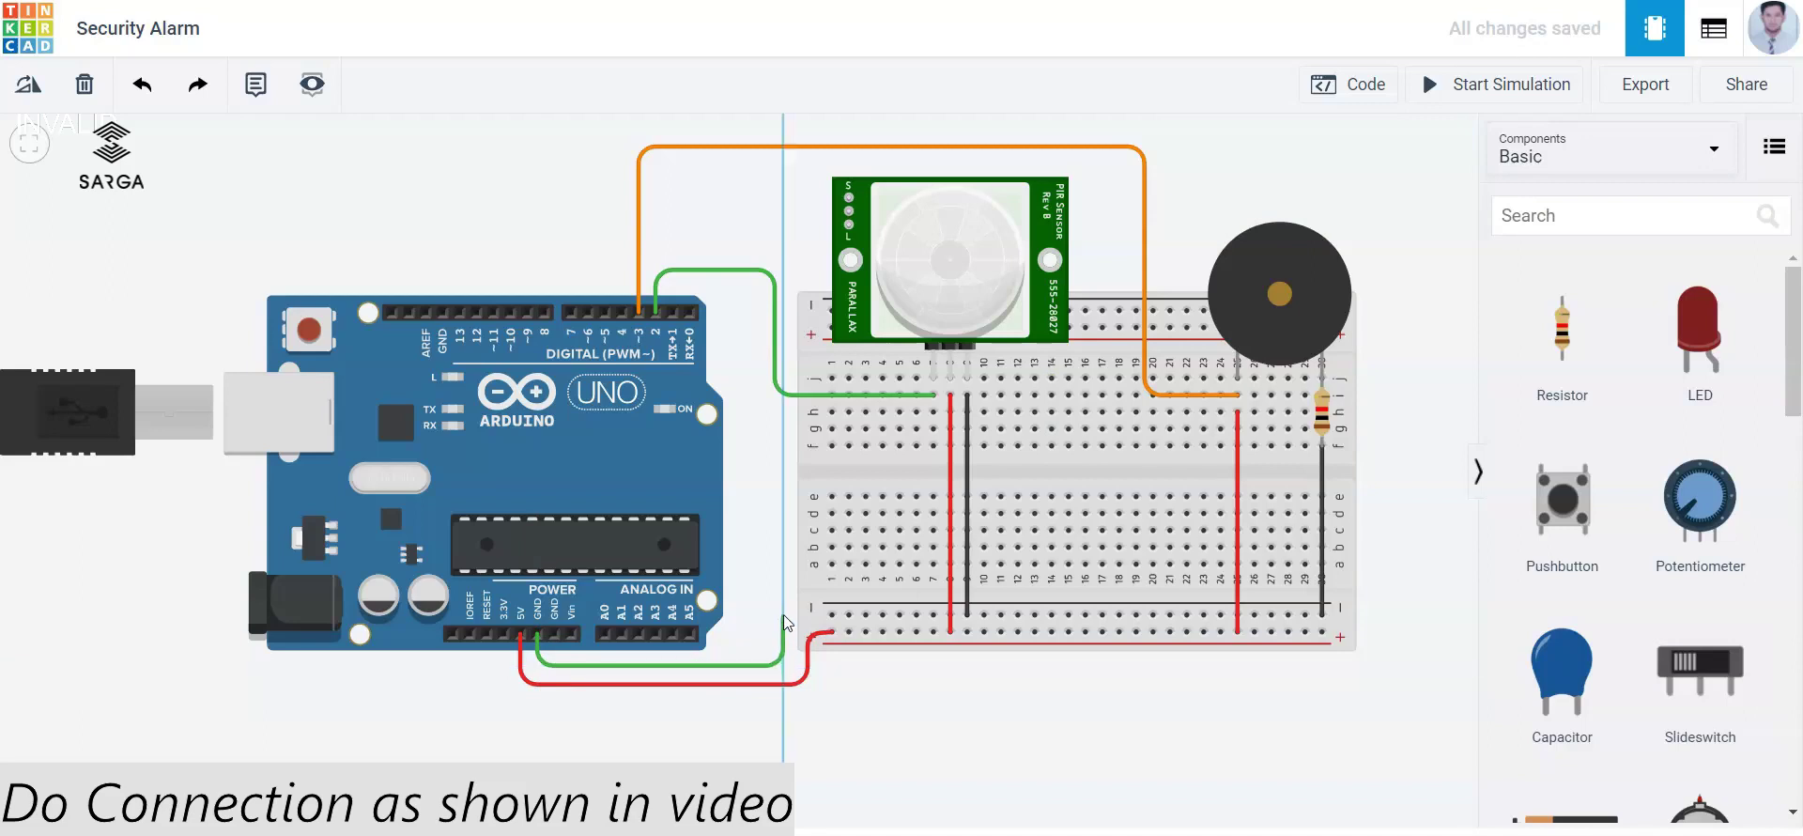
{"action": "left_click", "coordinate": [785, 616]}
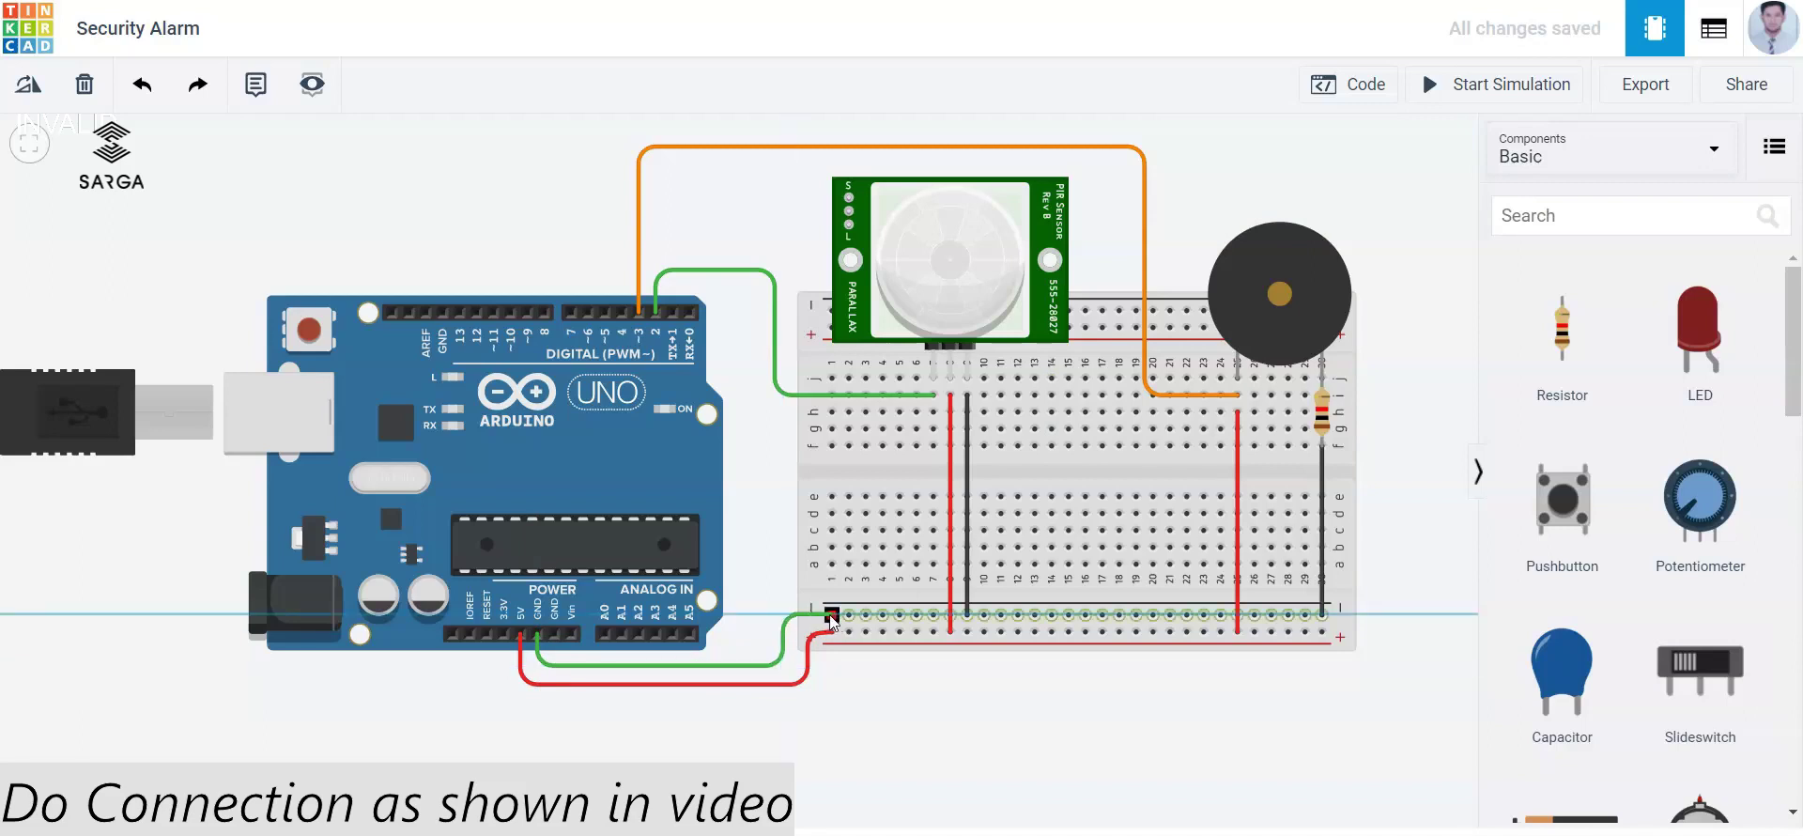
{"action": "left_click", "coordinate": [830, 616]}
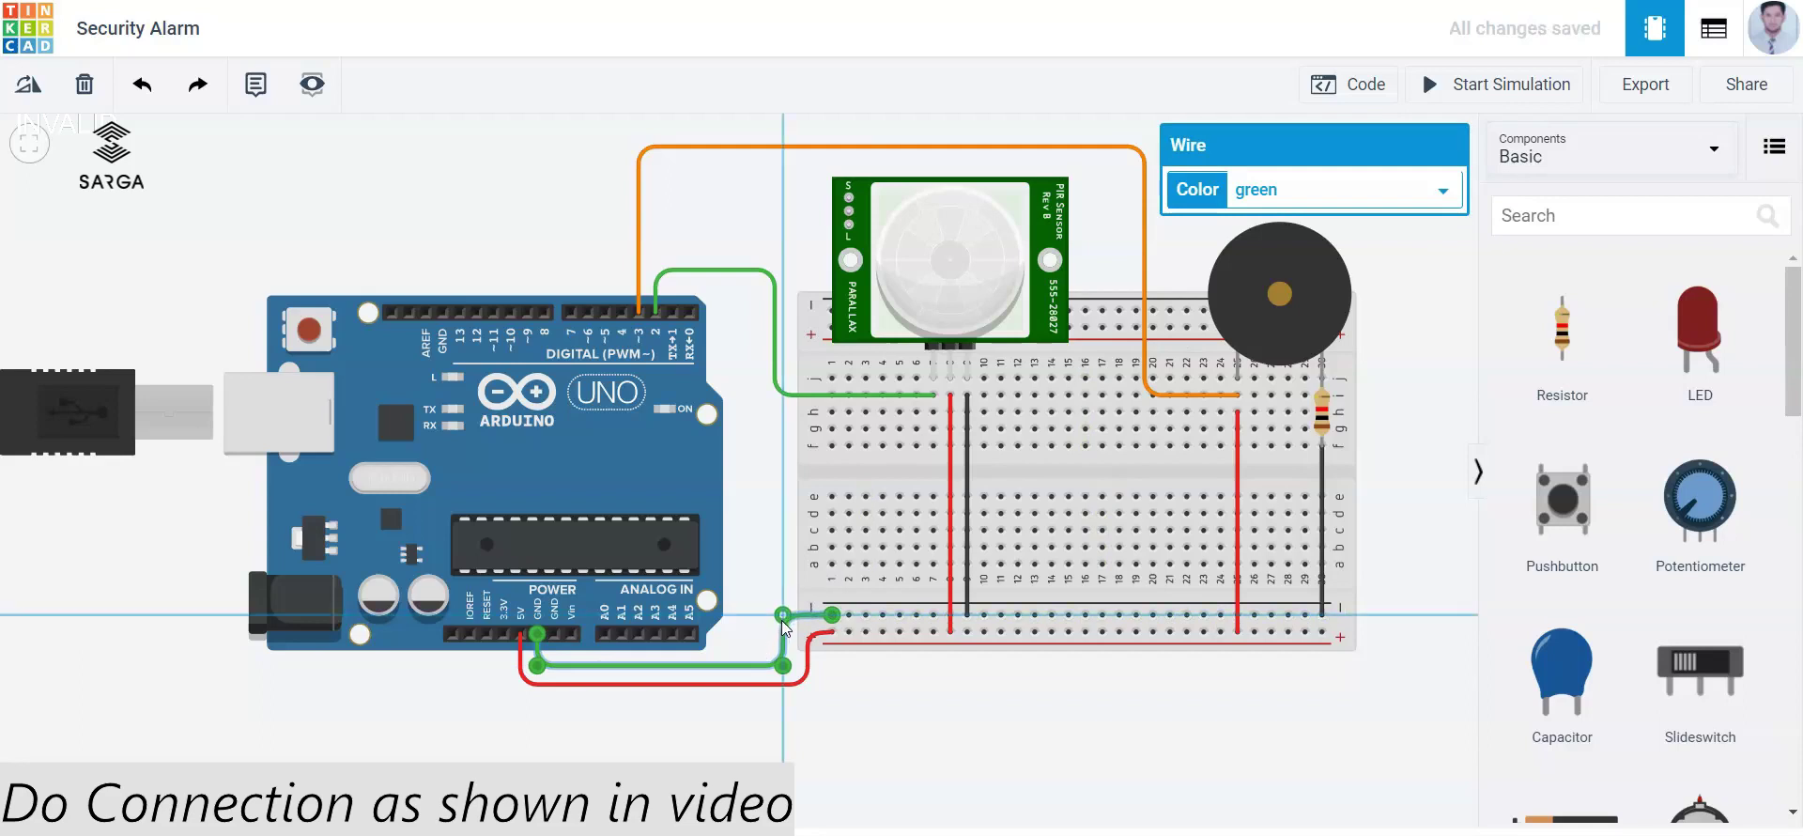
{"action": "left_click", "coordinate": [1319, 191]}
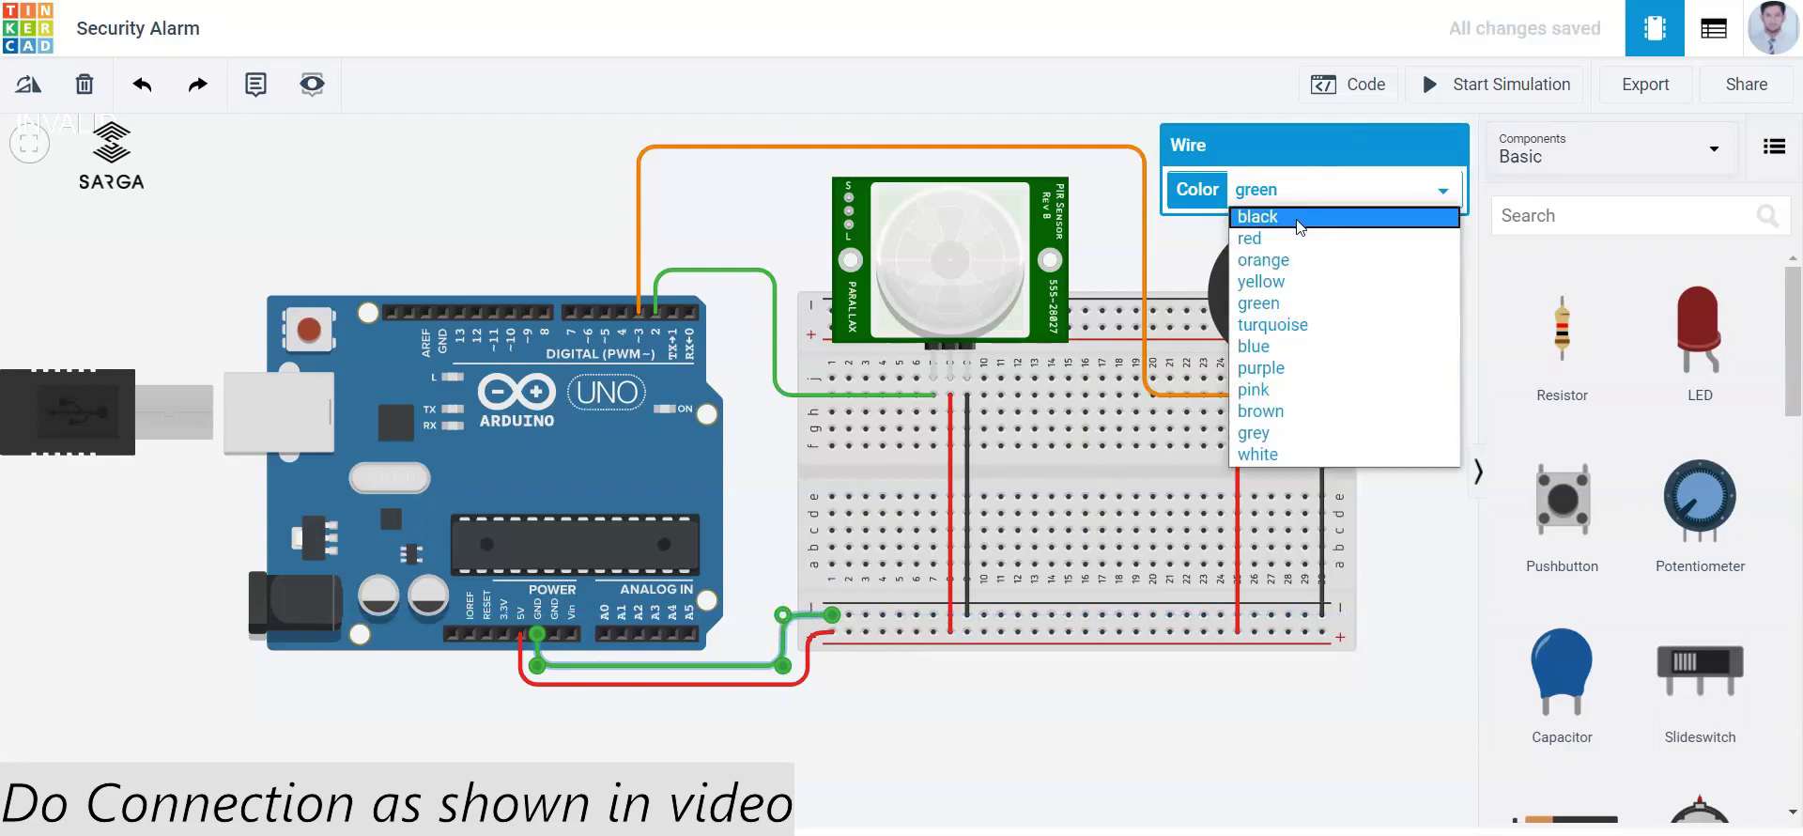
{"action": "left_click", "coordinate": [1299, 218]}
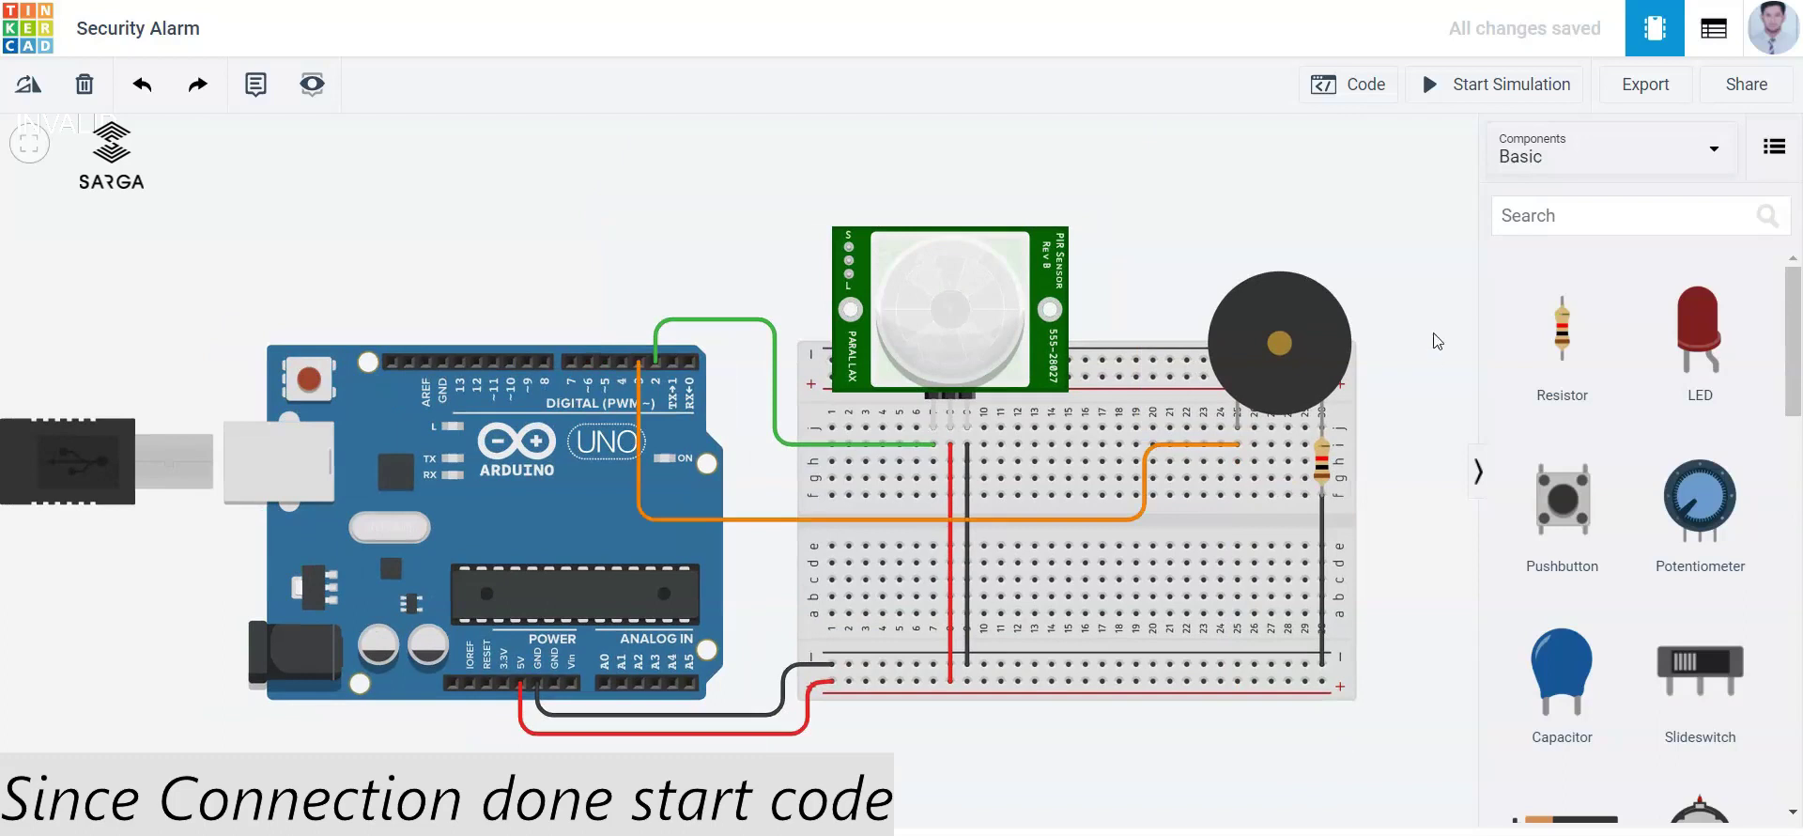
Step: Review the Arduino's text code for the PIR sensor and buzzer alarm, and close the code editor
{"action": "left_click", "coordinate": [1364, 91]}
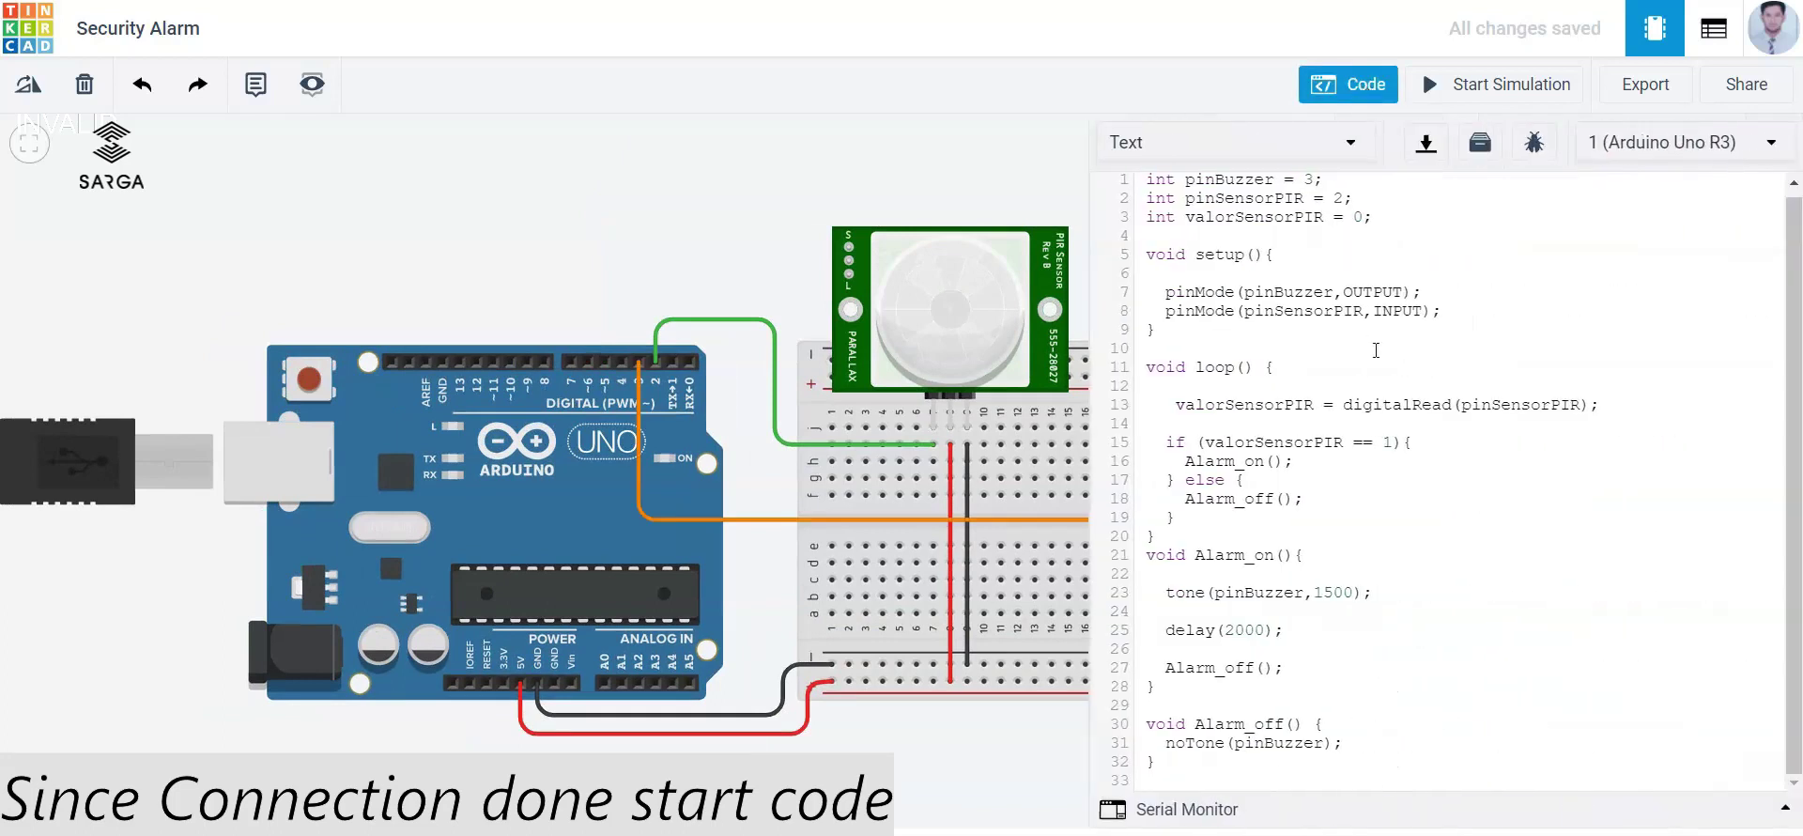
{"action": "scroll", "coordinate": [1376, 350], "scroll_direction": "down", "scroll_amount": 1}
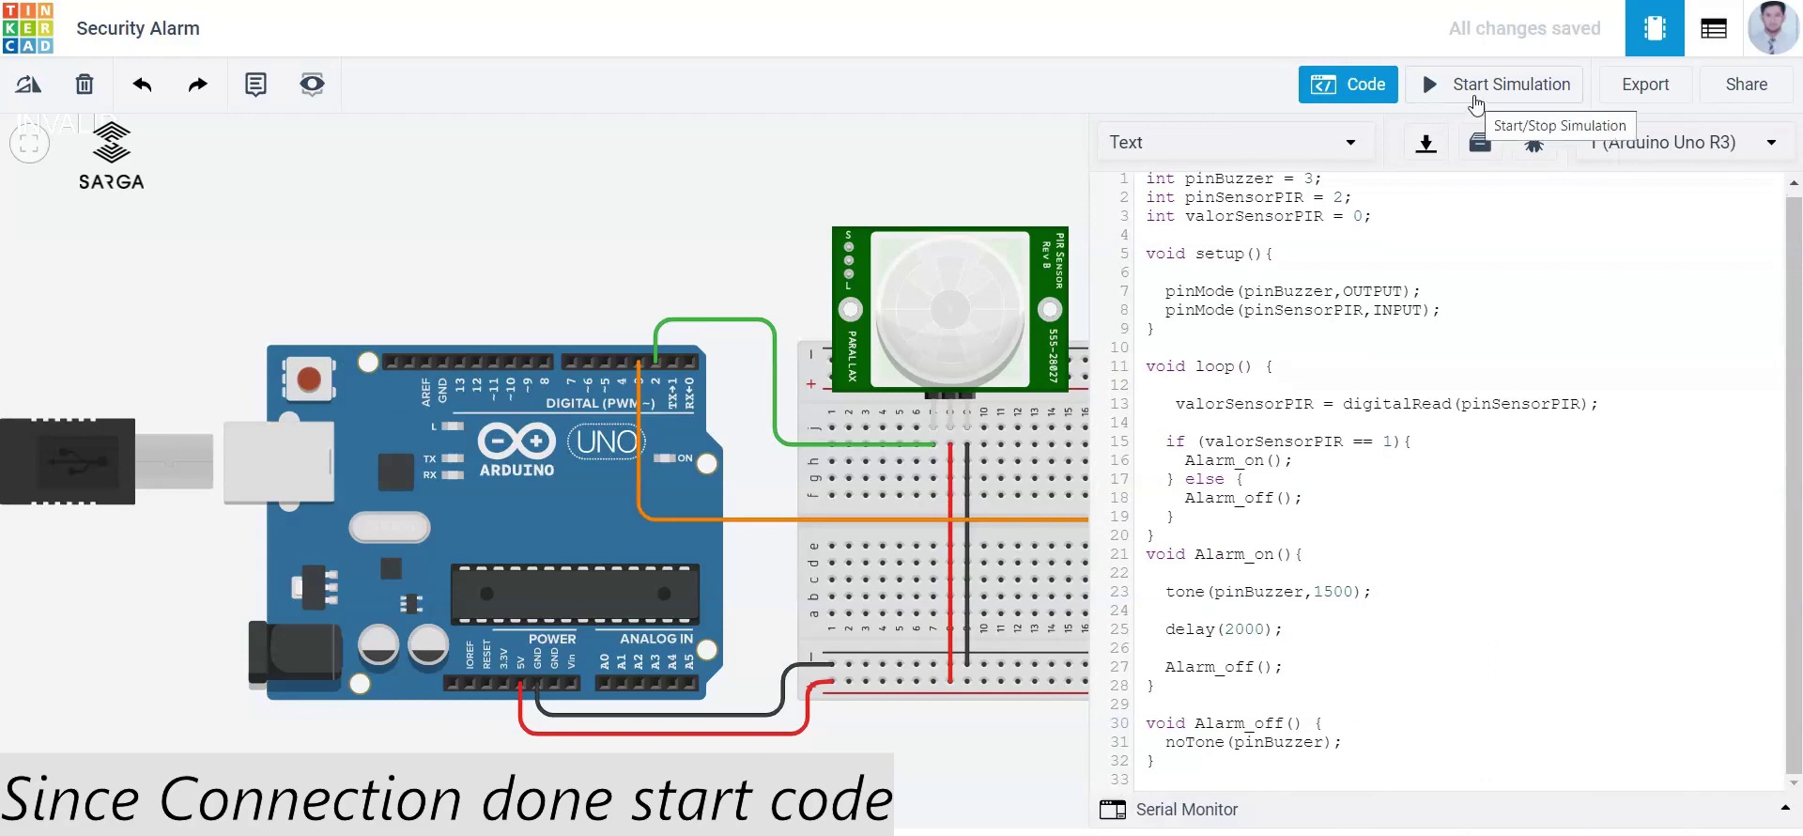
{"action": "left_click", "coordinate": [1364, 90]}
Step: Start the simulation and move the PIR sensor's target into its detection zone and from side to side within it
{"action": "left_click", "coordinate": [1509, 83]}
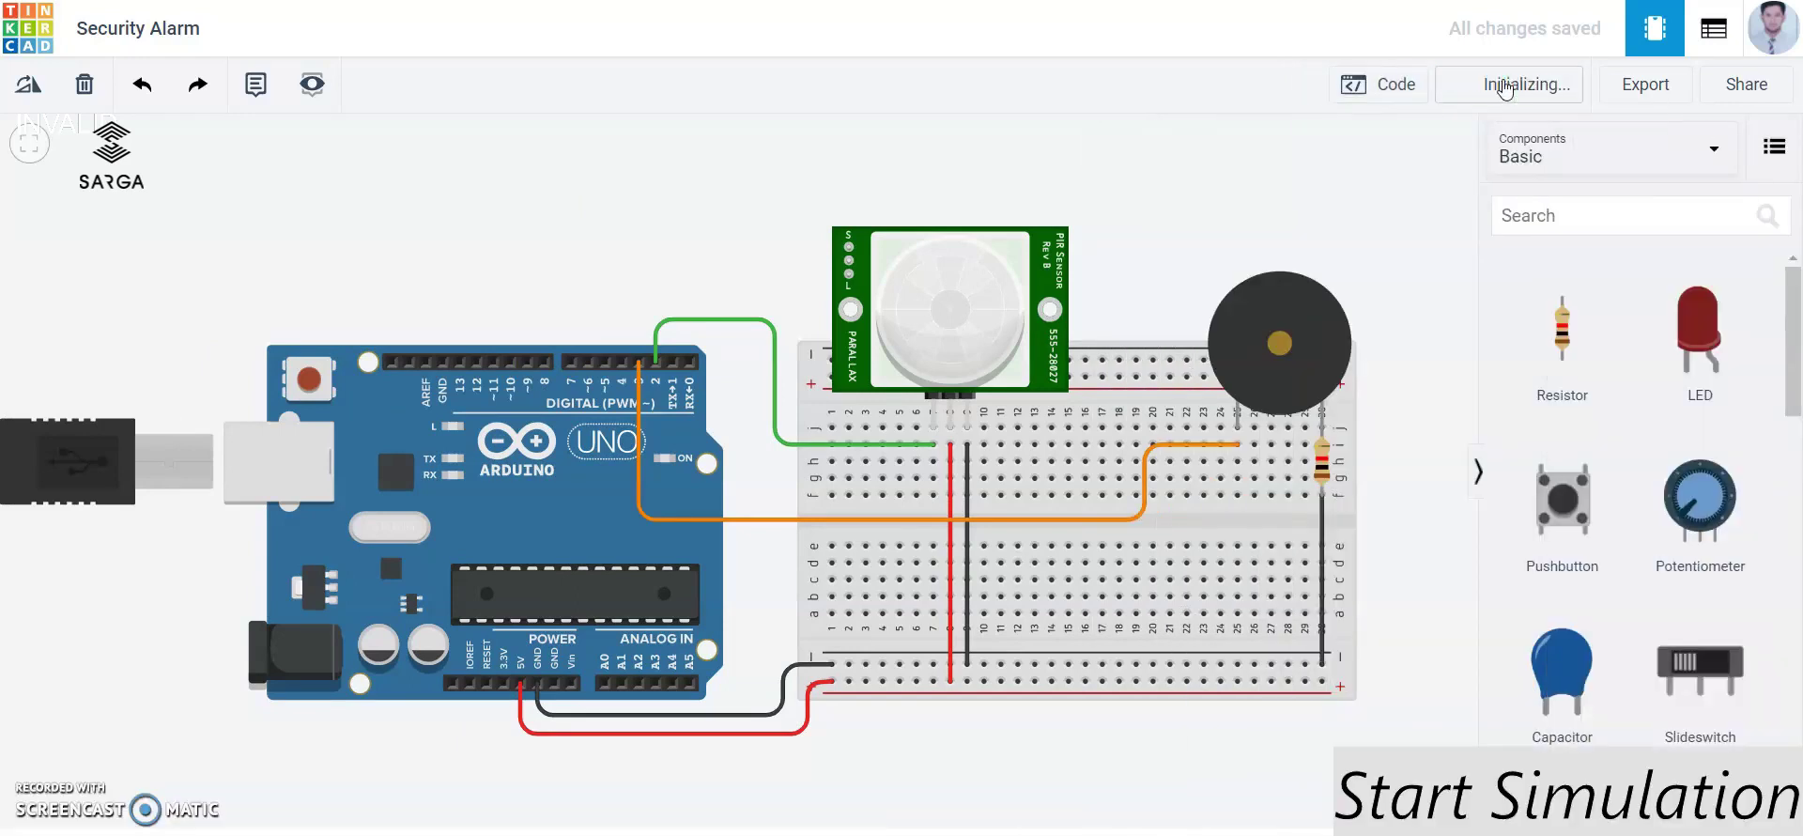
{"action": "left_click_drag", "start_coordinate": [1218, 279], "coordinate": [1197, 515]}
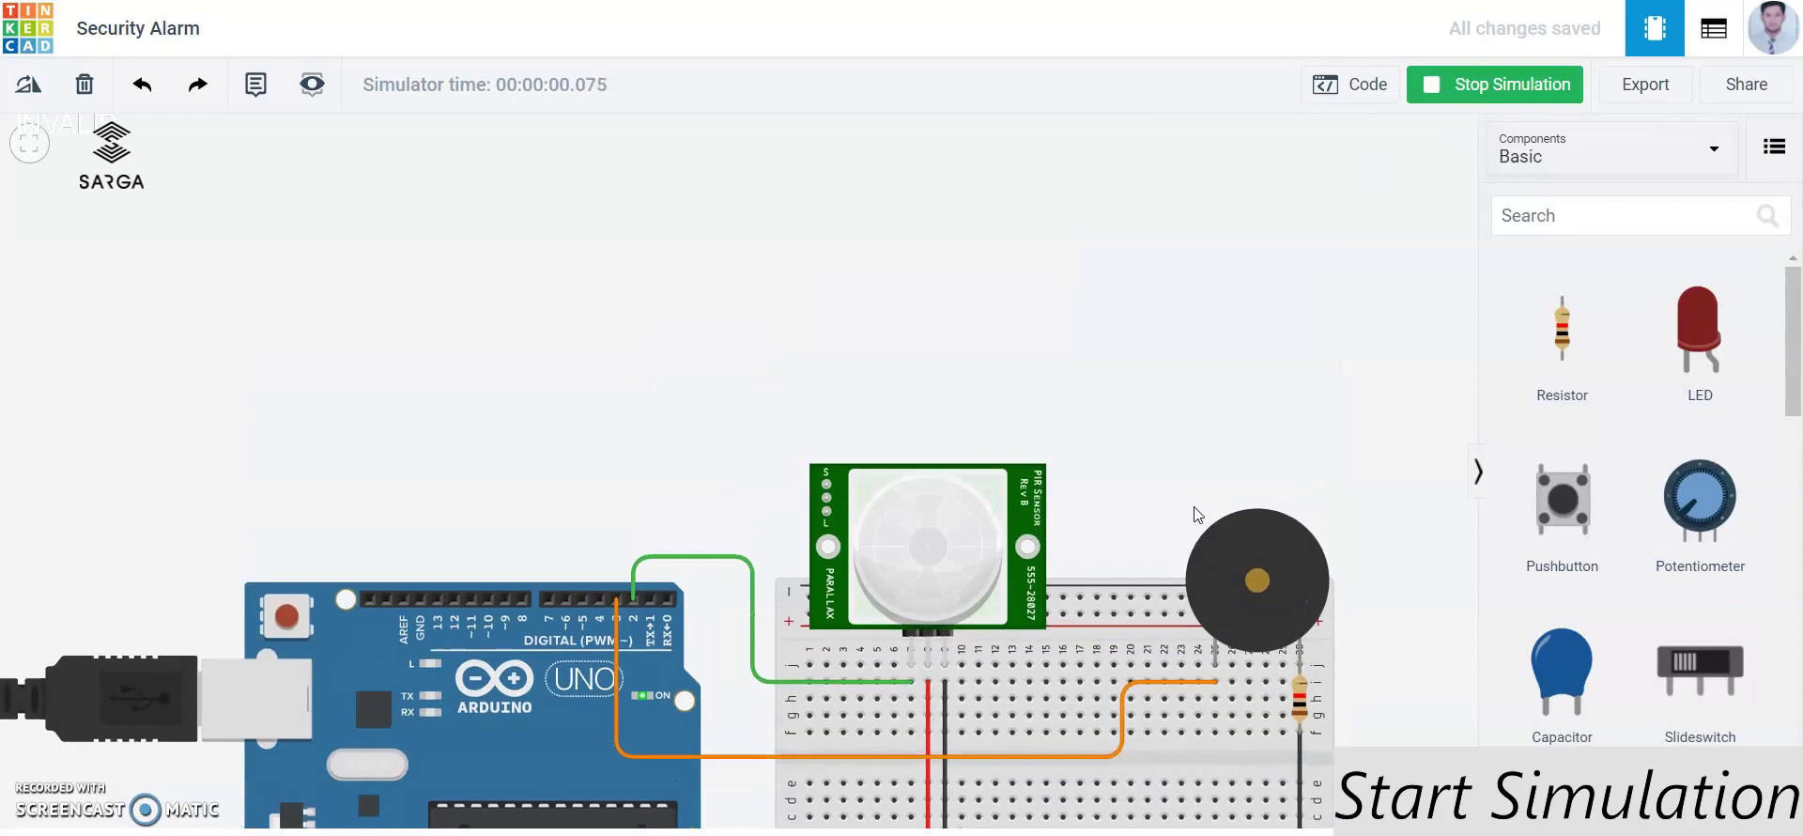
{"action": "left_click", "coordinate": [1185, 202]}
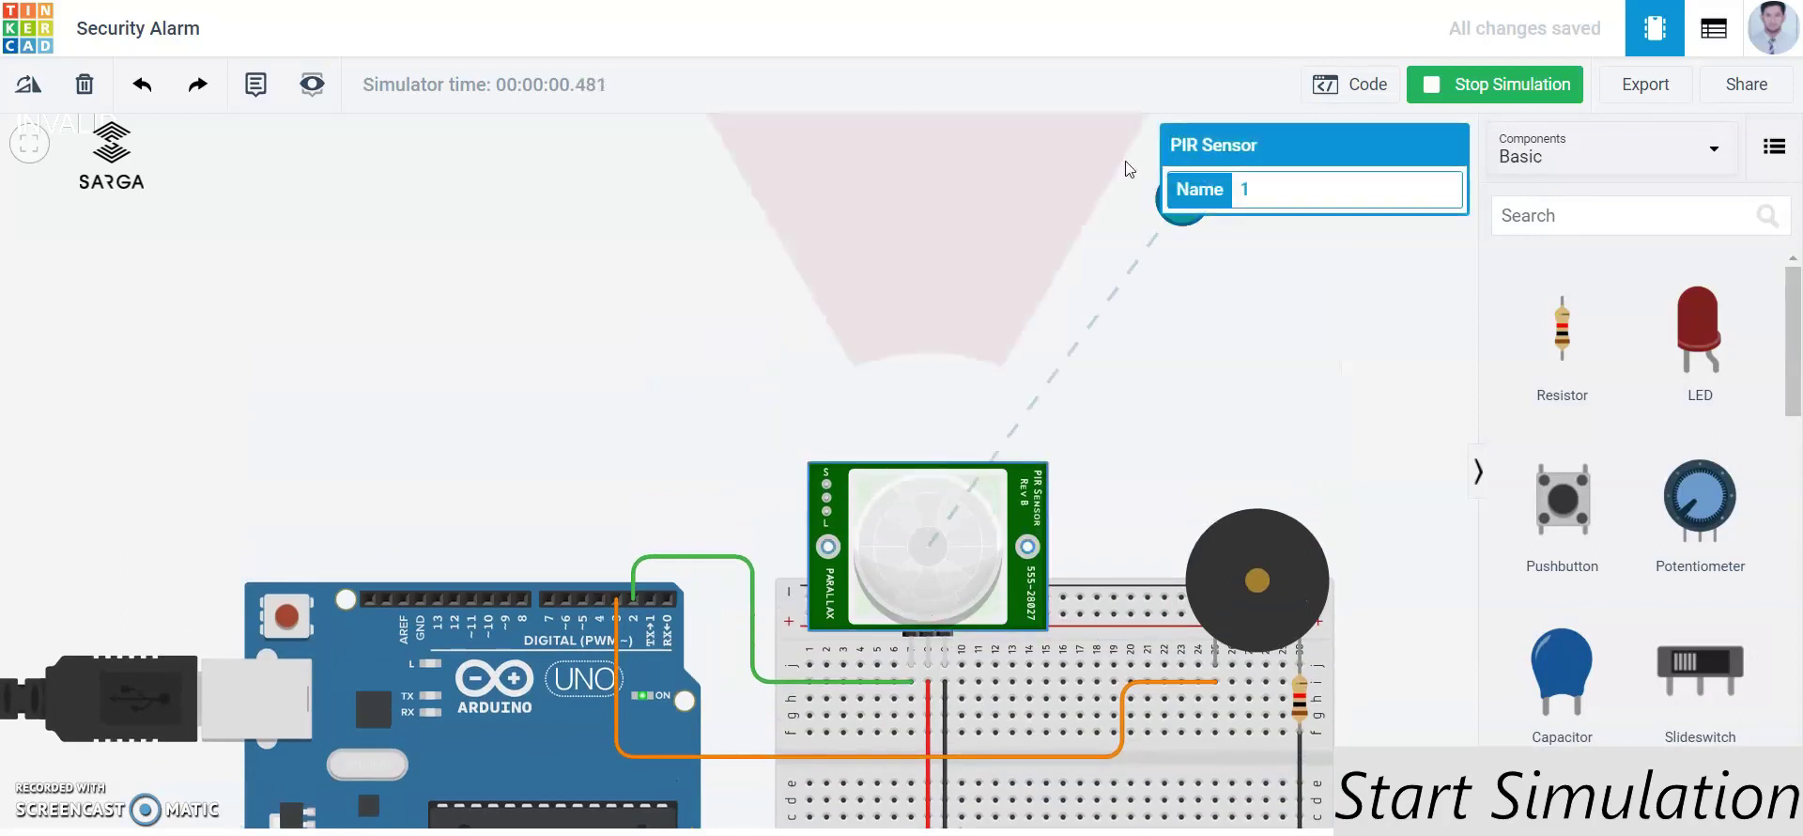
{"action": "left_click_drag", "start_coordinate": [1180, 231], "coordinate": [972, 207]}
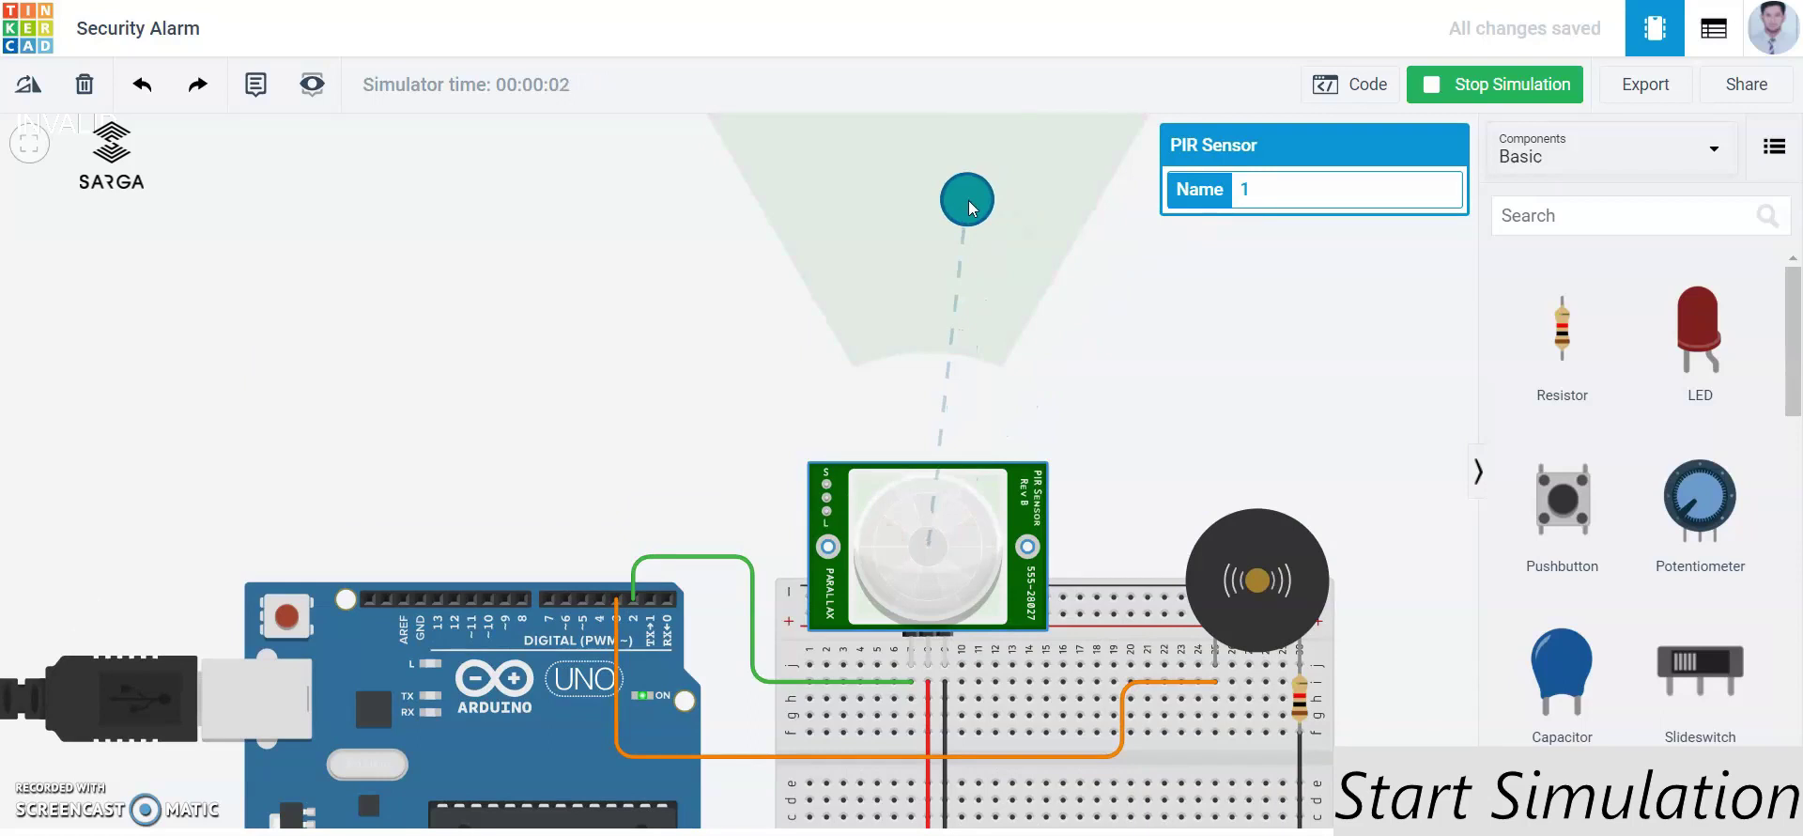
{"action": "left_click_drag", "start_coordinate": [972, 207], "coordinate": [859, 203]}
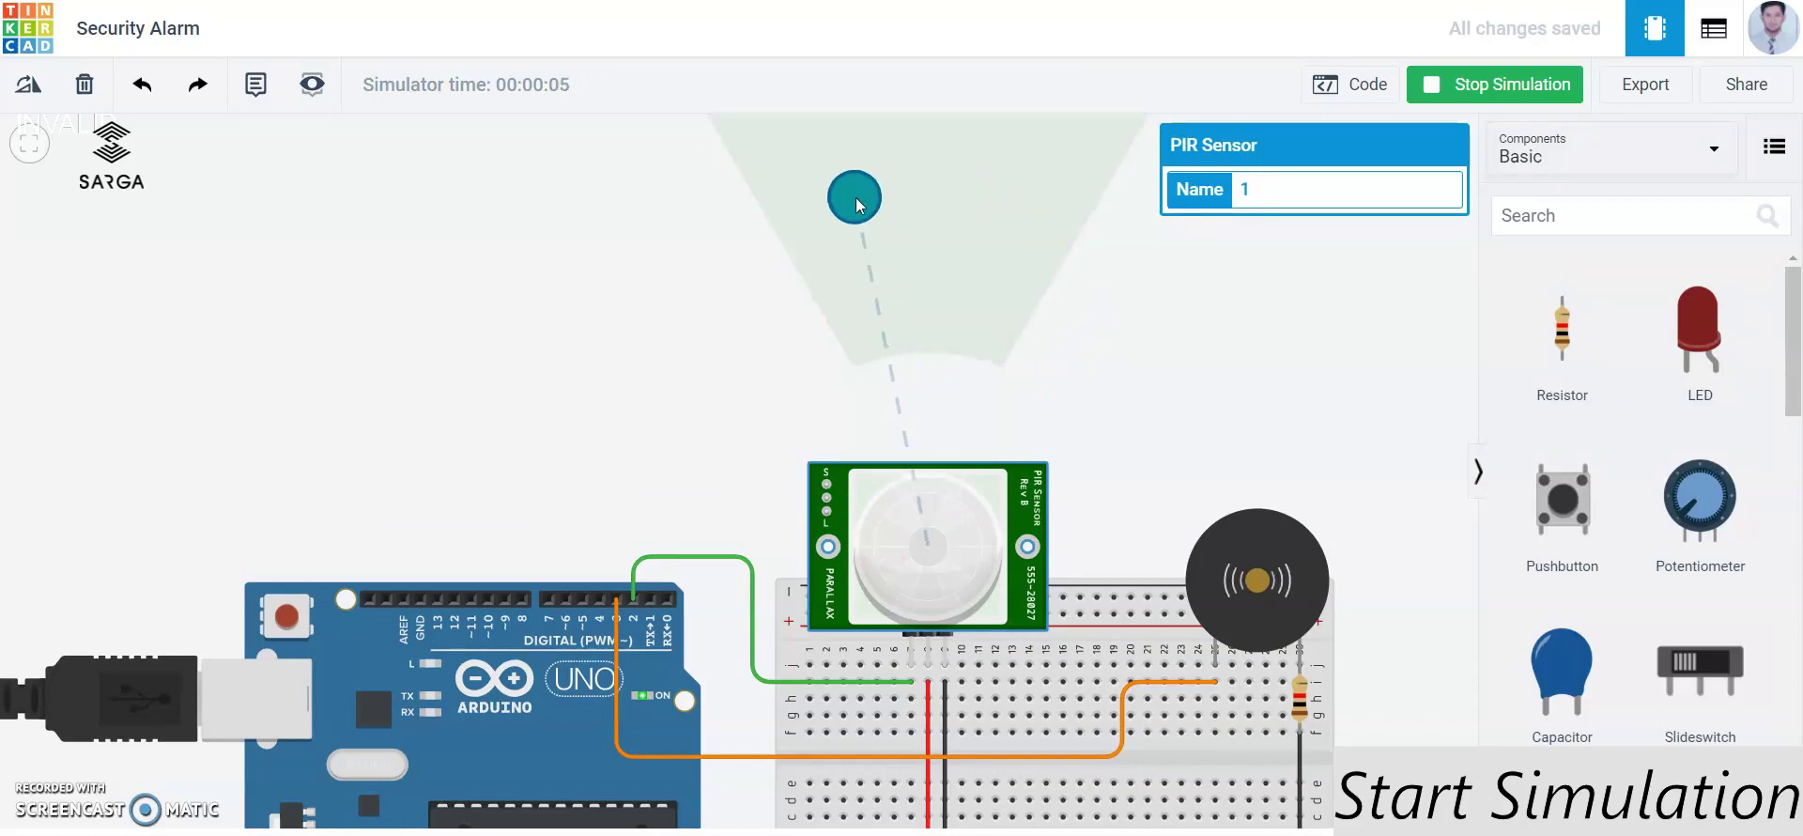
{"action": "left_click_drag", "start_coordinate": [857, 202], "coordinate": [955, 228]}
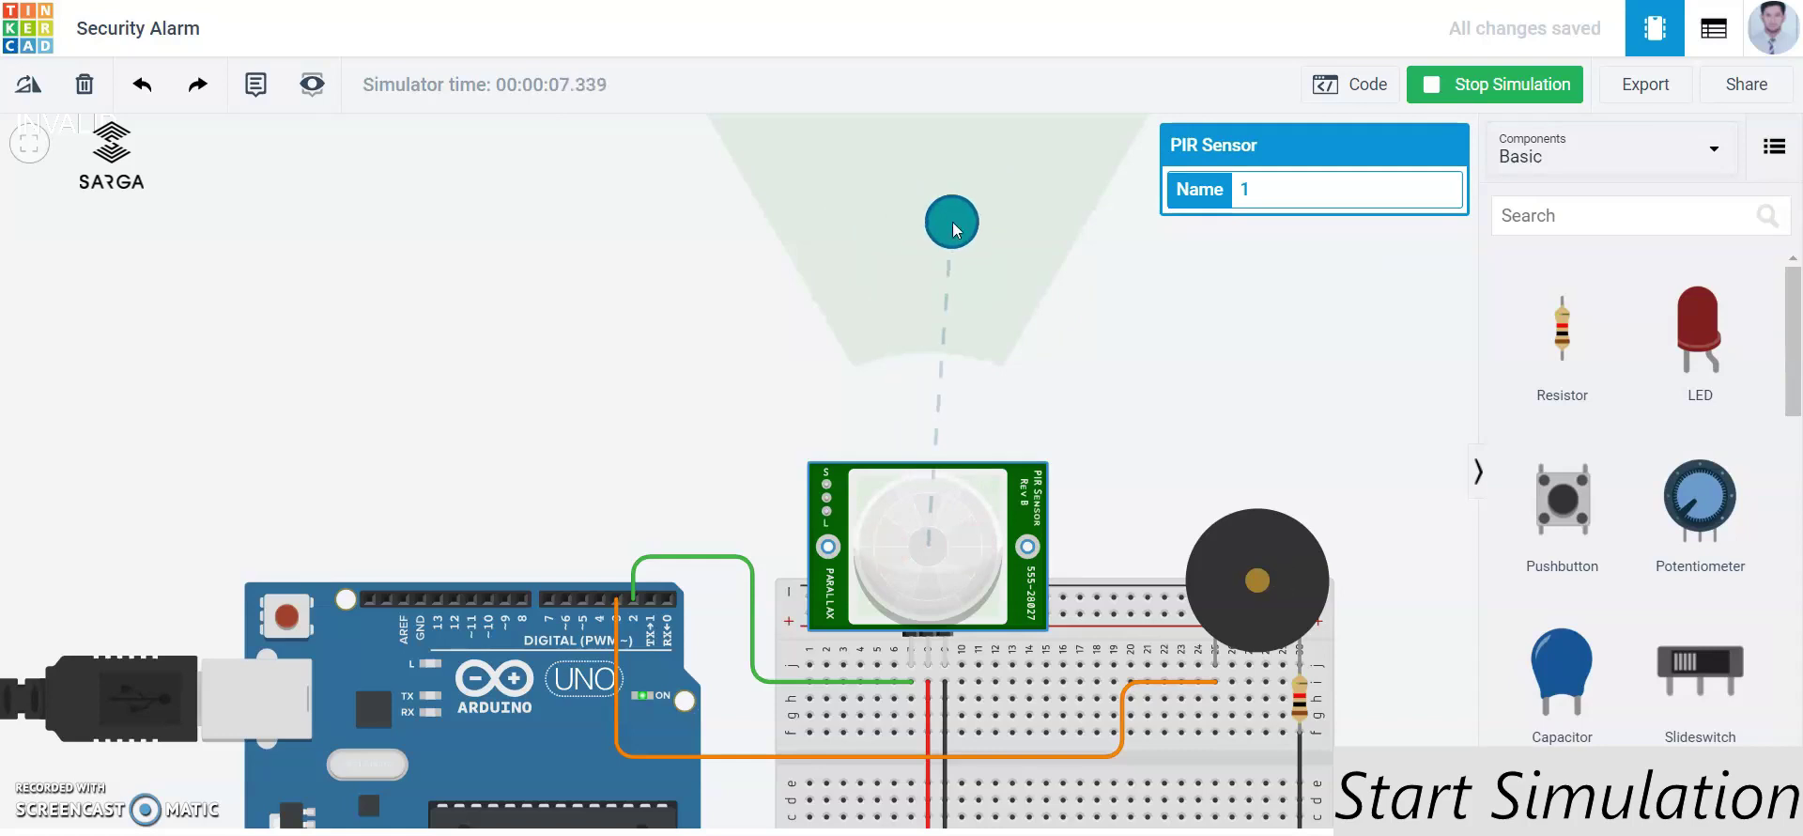
Step: Test the PIR target outside the detection zone, close to the sensor and back inside the zone, and stop the simulation
{"action": "left_click_drag", "start_coordinate": [954, 229], "coordinate": [747, 277]}
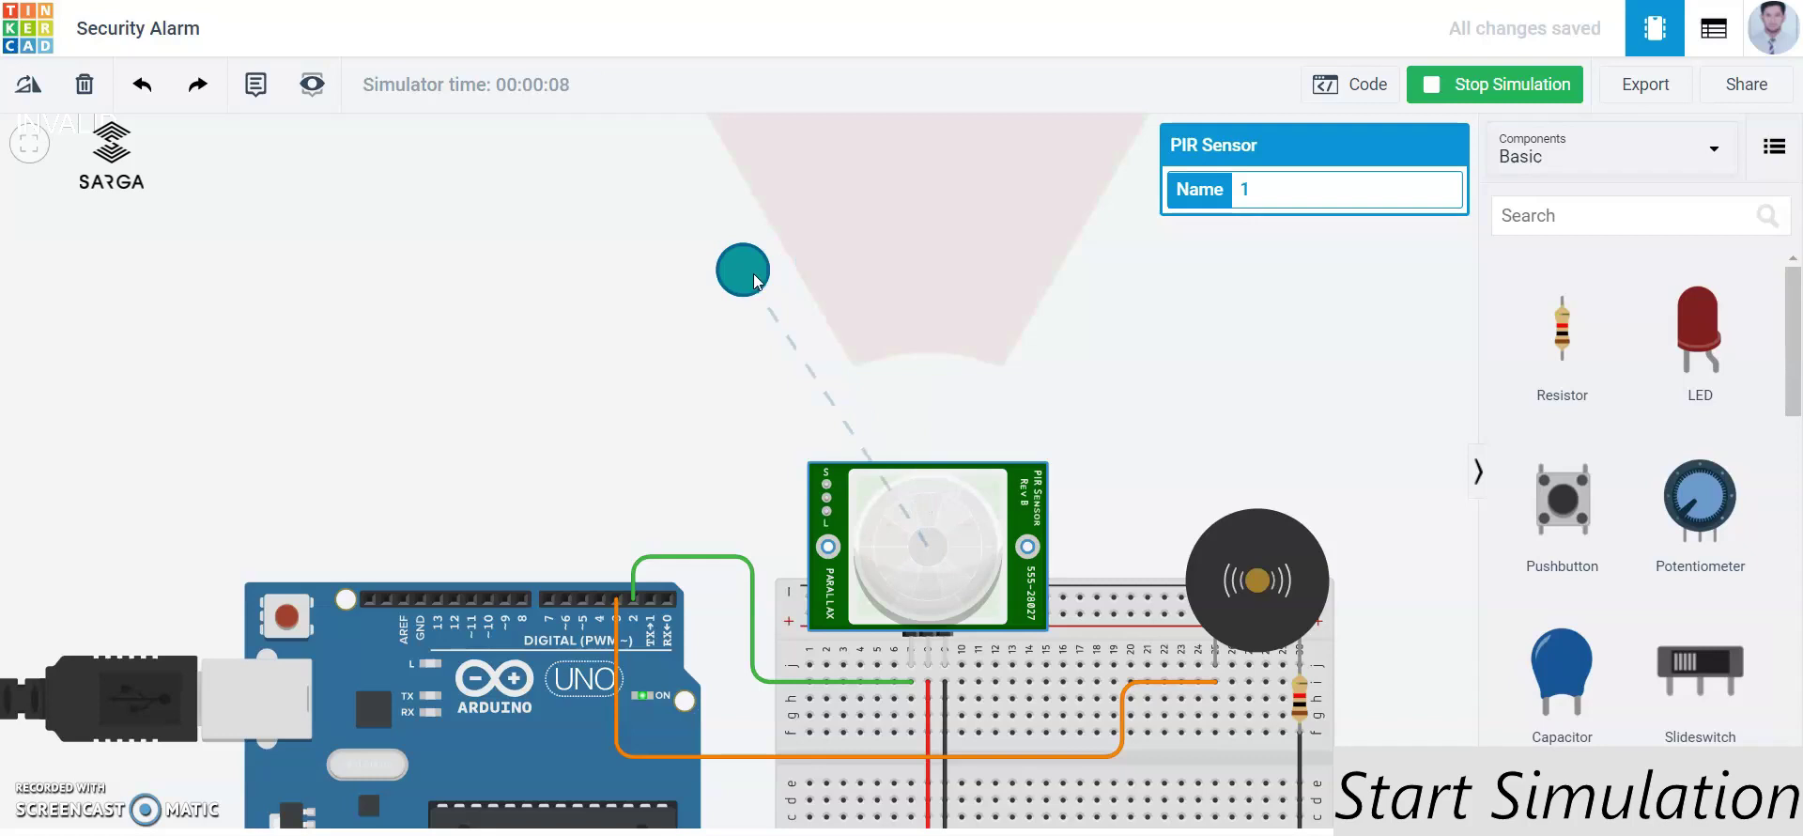
{"action": "left_click_drag", "start_coordinate": [745, 271], "coordinate": [928, 406]}
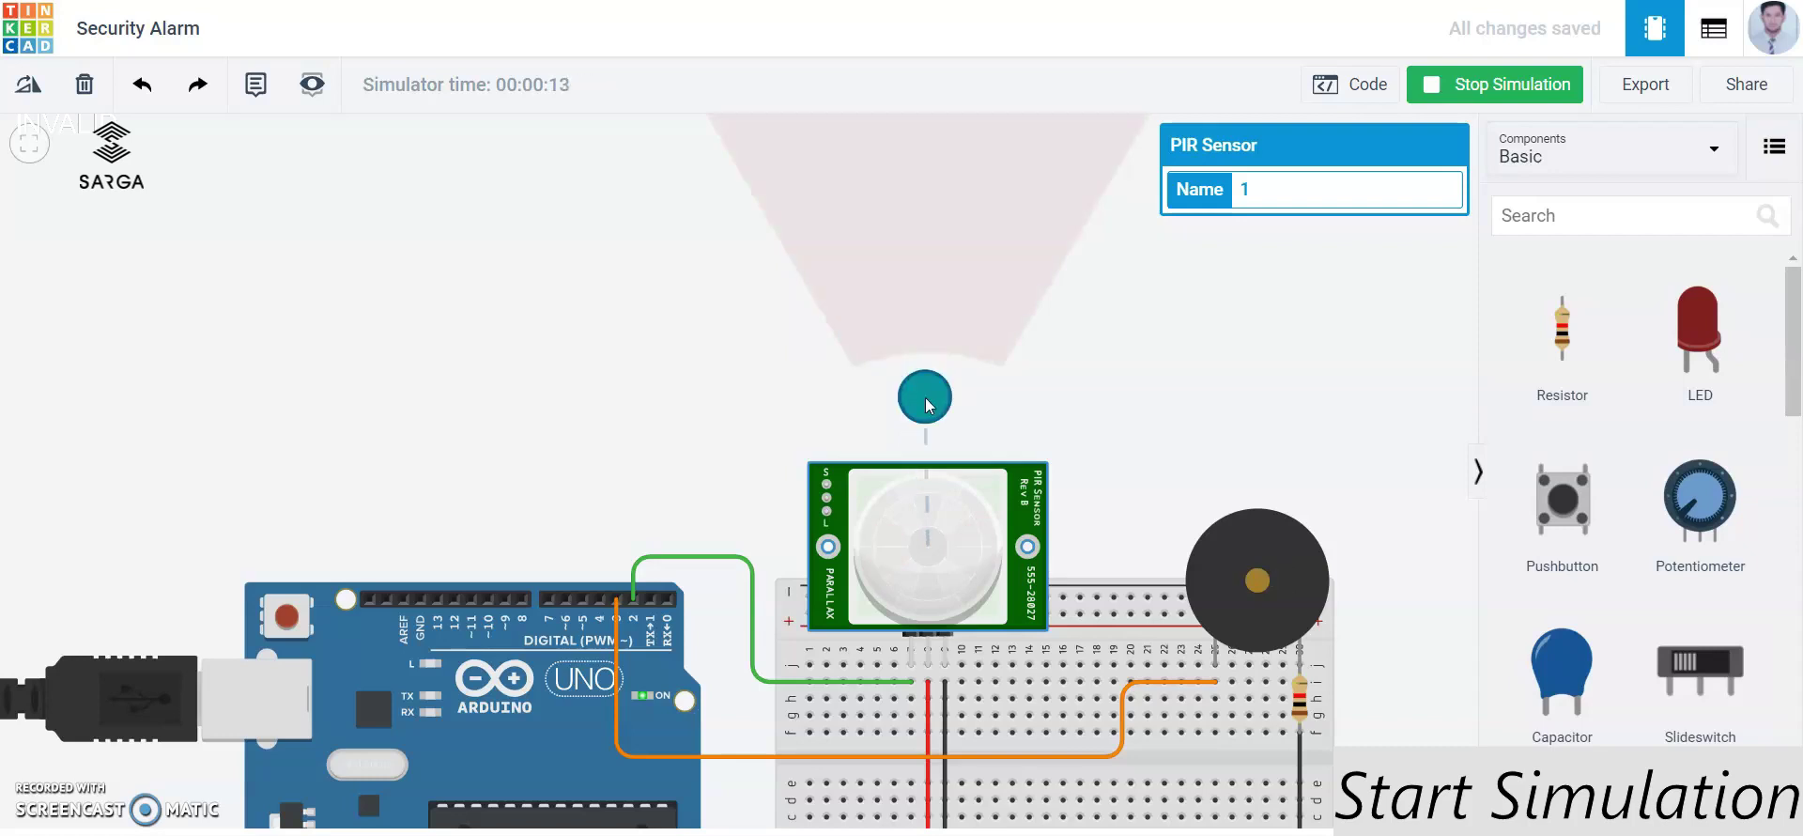
{"action": "left_click_drag", "start_coordinate": [926, 398], "coordinate": [911, 225]}
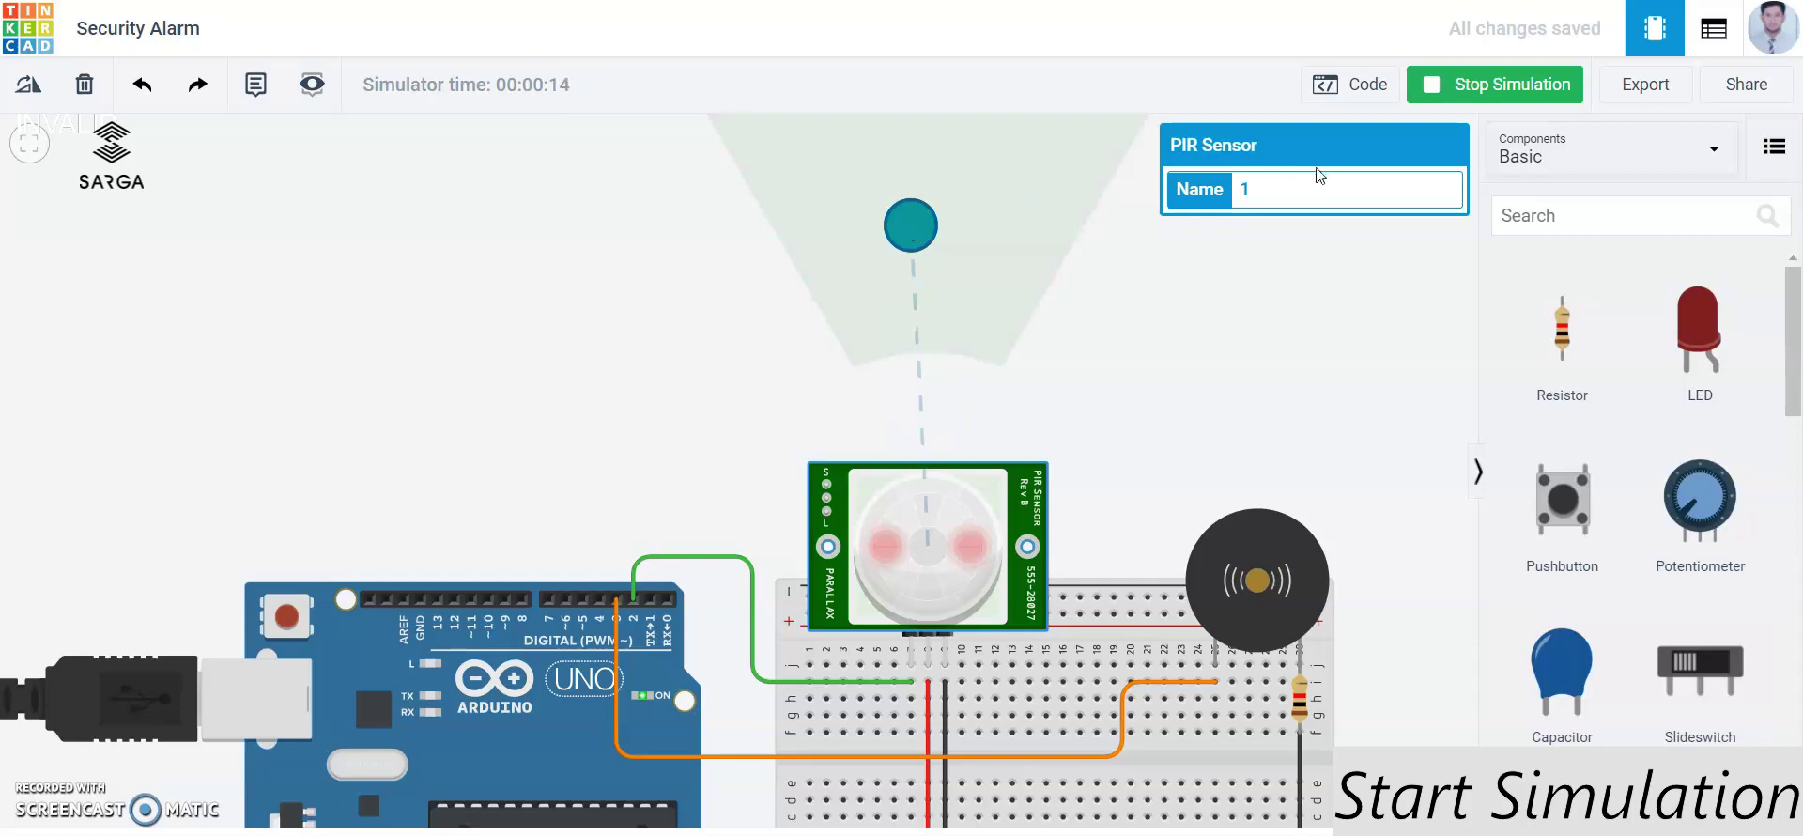
{"action": "left_click", "coordinate": [1451, 87]}
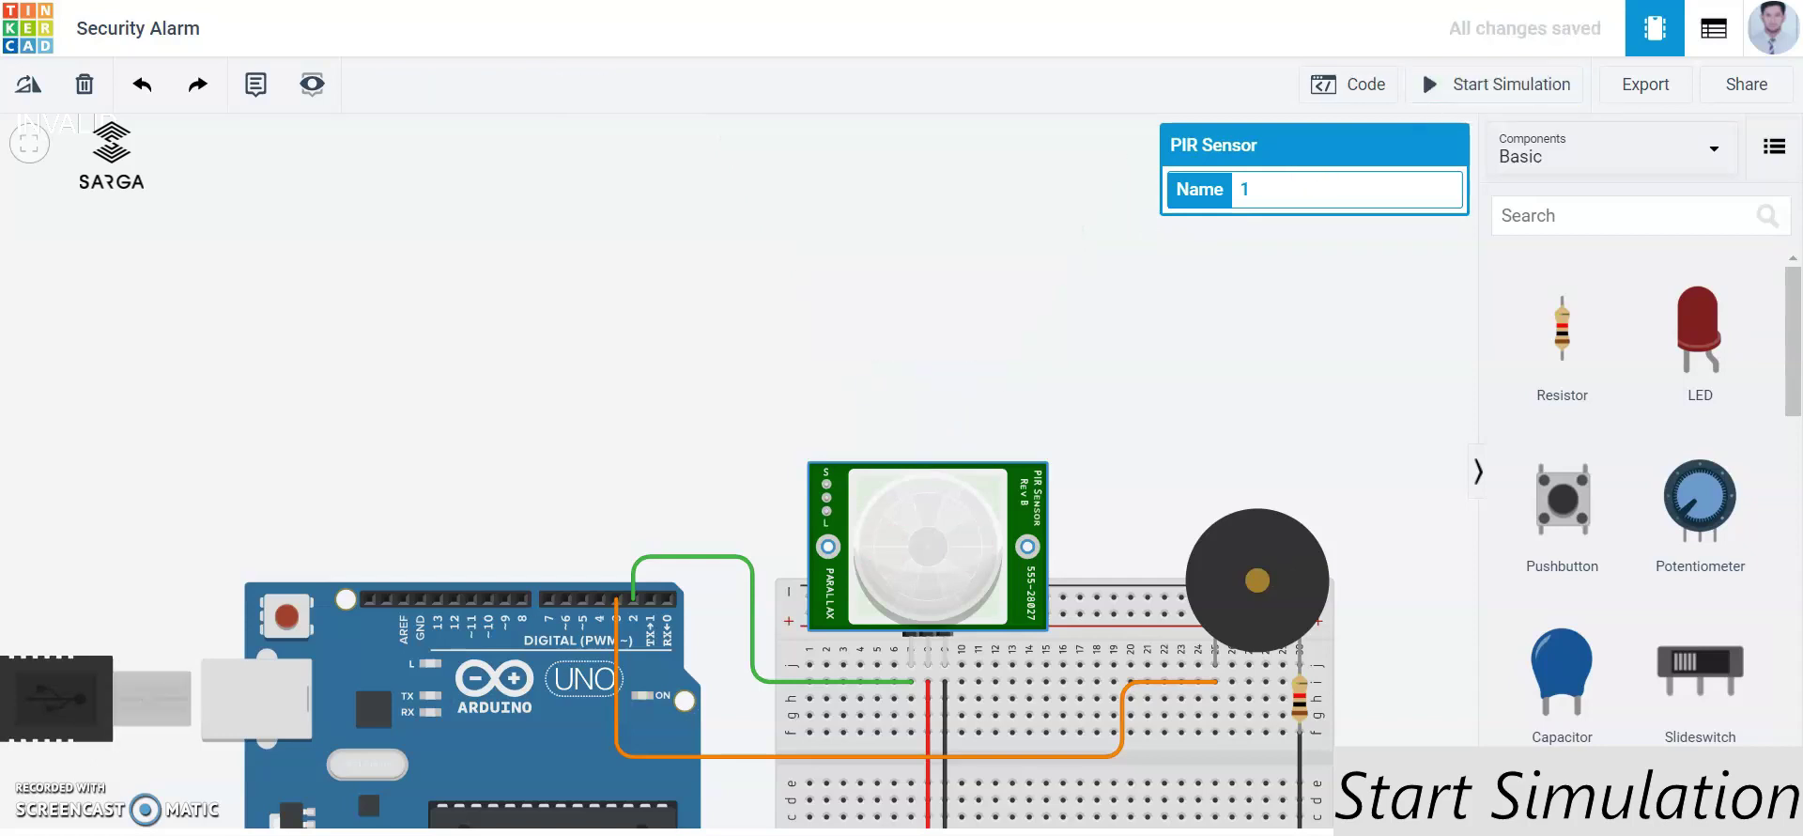